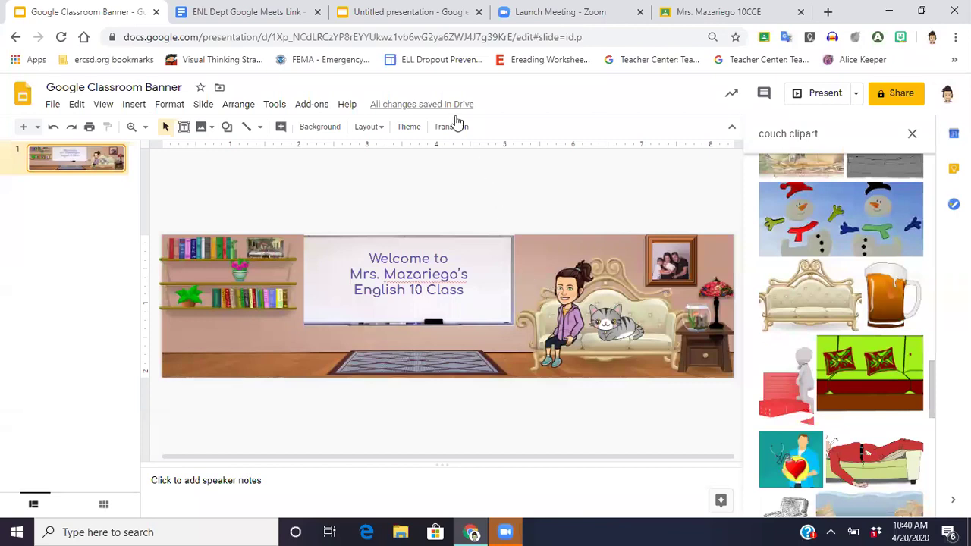
# - Switch to the untitled presentation and delete the title and subtitle placeholders
pyautogui.hotkey('ctrl', '3')
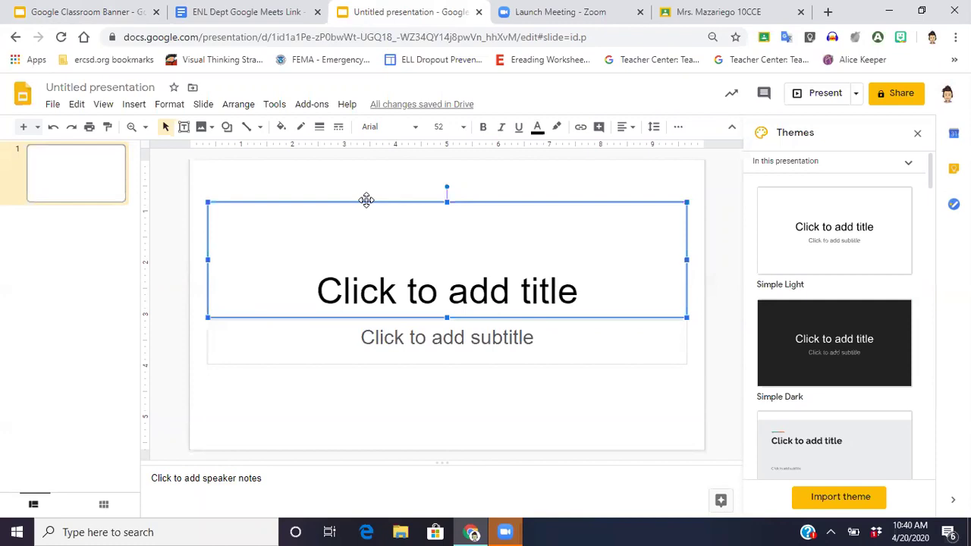
pyautogui.press('Delete')
pyautogui.click(334, 324)
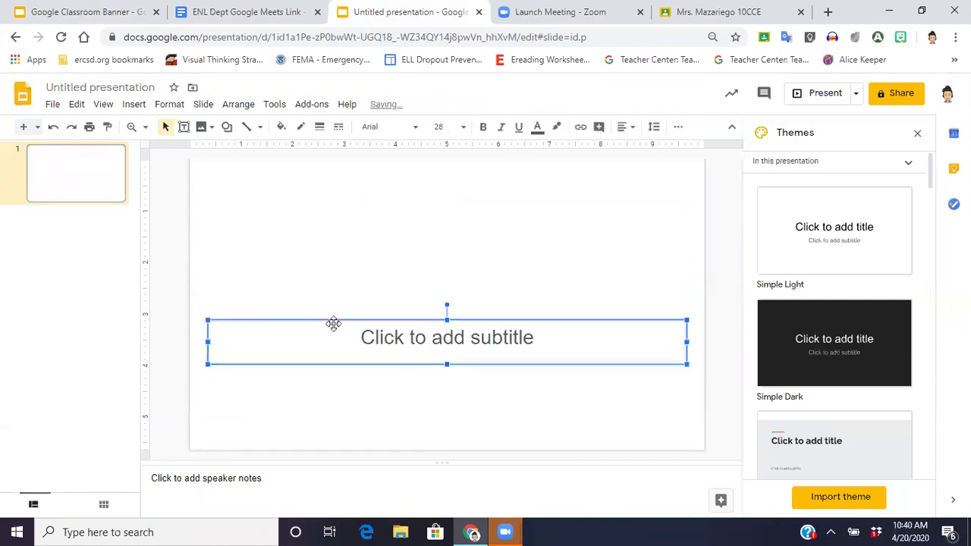
pyautogui.press('Delete')
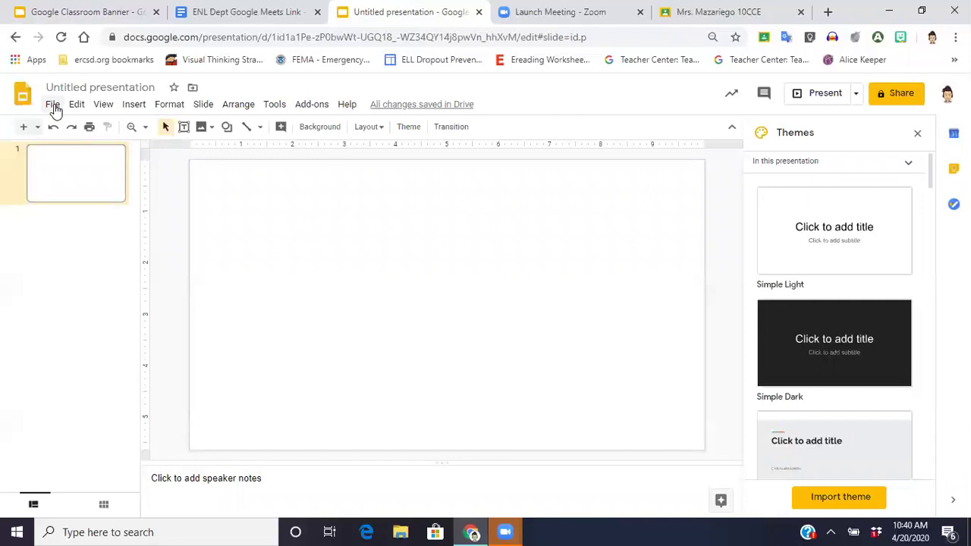
# - Set a custom page size of 800 × 200 pixels
pyautogui.click(53, 105)
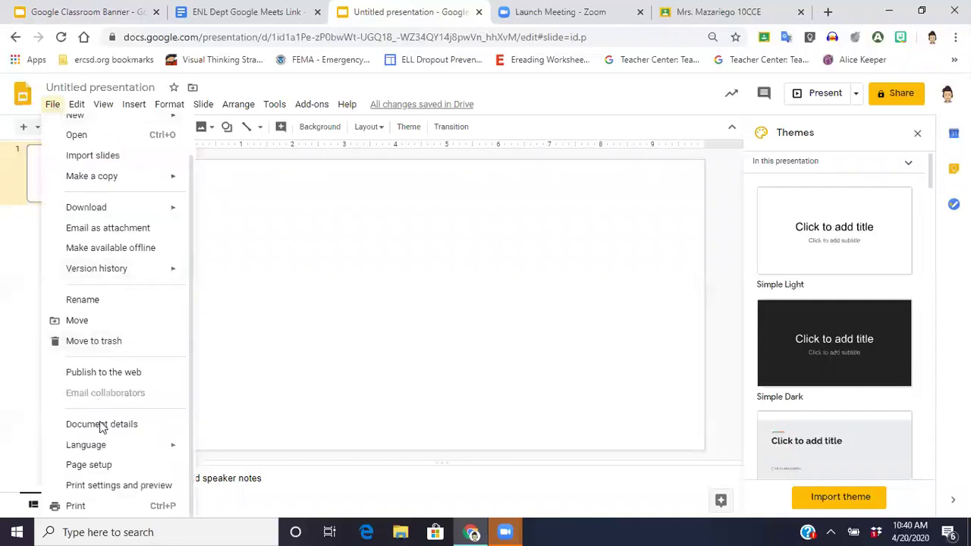
pyautogui.click(111, 467)
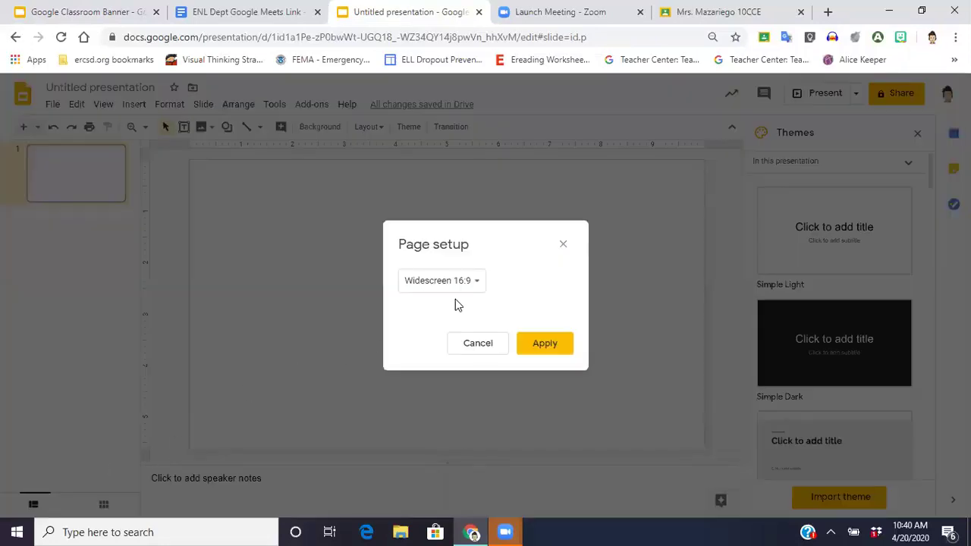
pyautogui.click(473, 278)
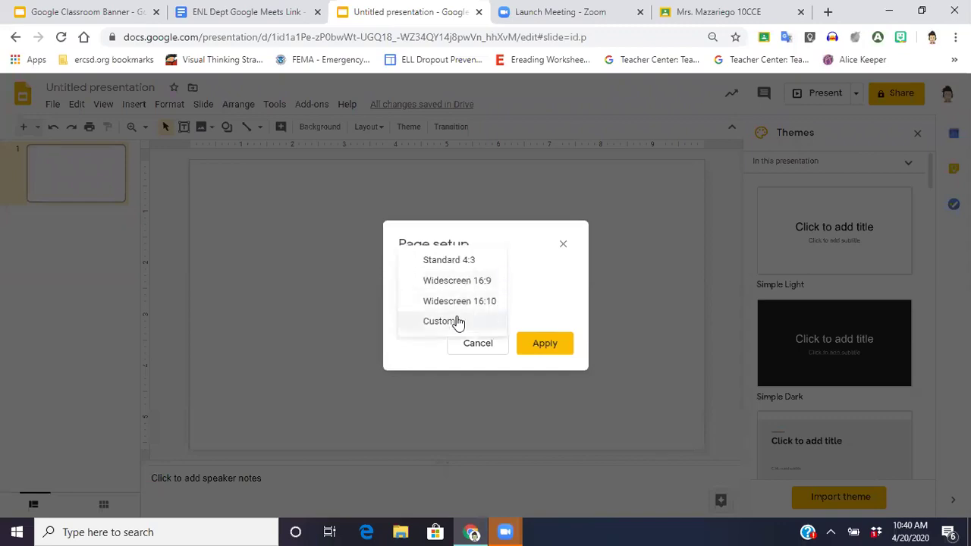
pyautogui.click(454, 322)
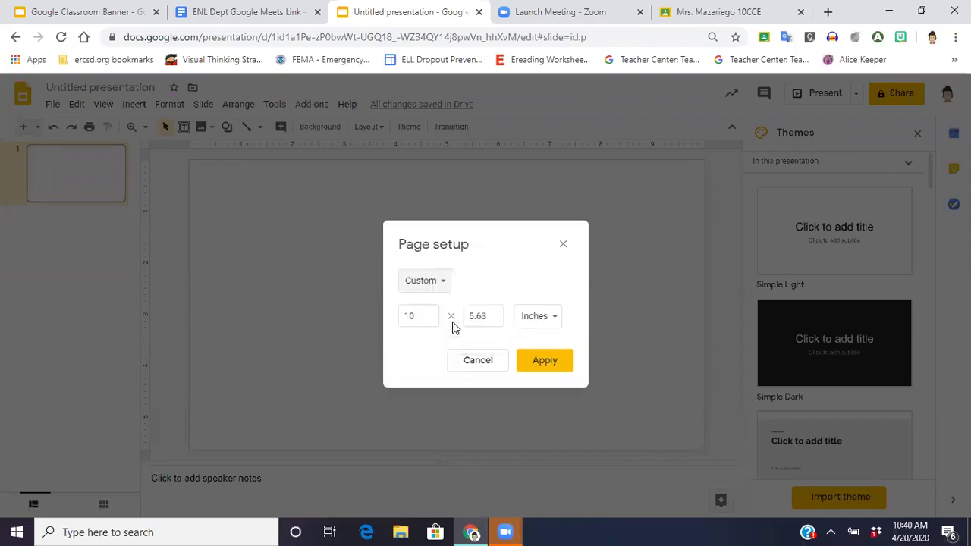
pyautogui.click(548, 324)
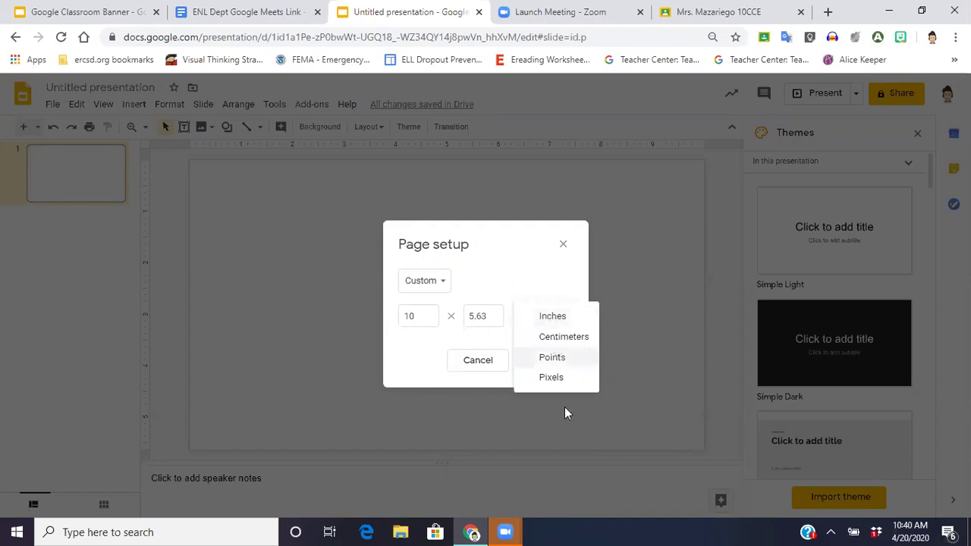
pyautogui.click(557, 379)
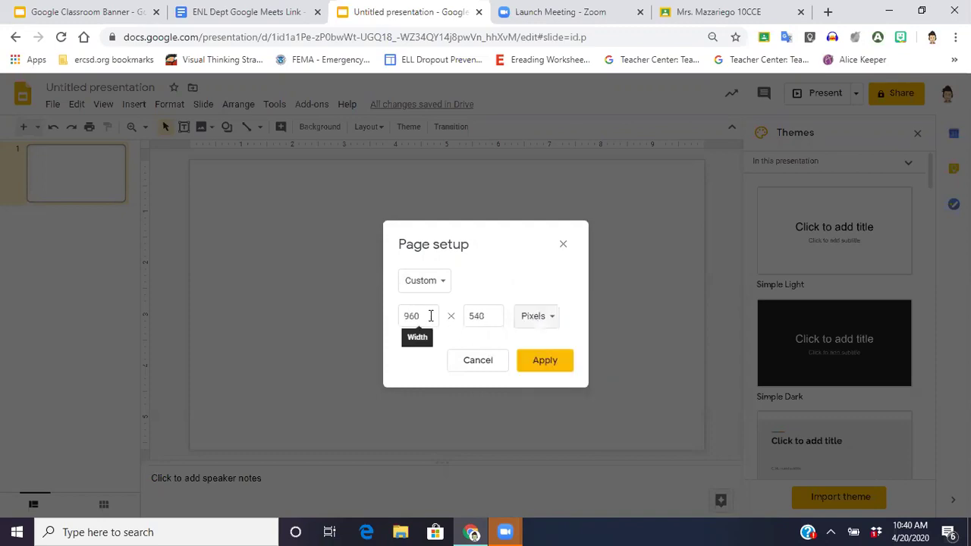
pyautogui.moveTo(430, 316); pyautogui.dragTo(382, 318)
pyautogui.write('800')
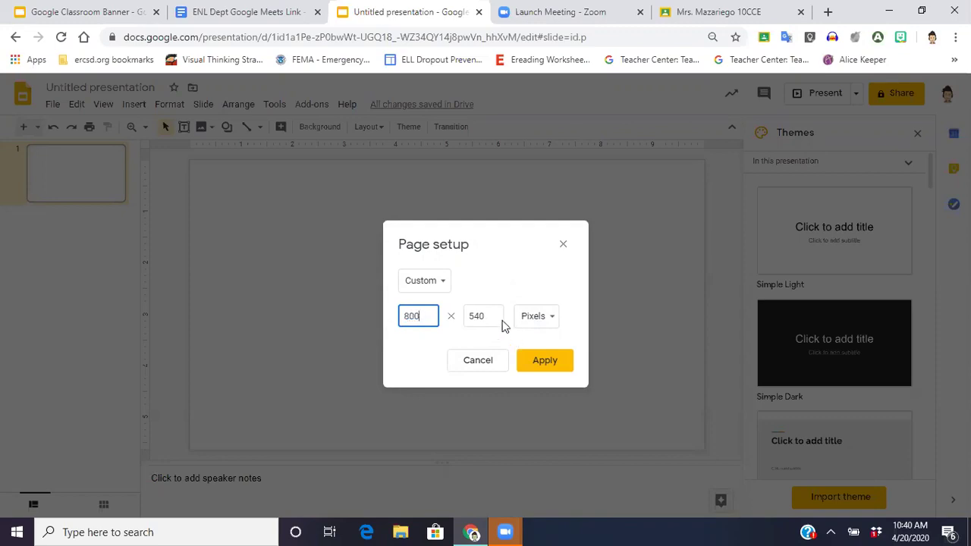
pyautogui.moveTo(487, 317); pyautogui.dragTo(456, 322)
pyautogui.write('200')
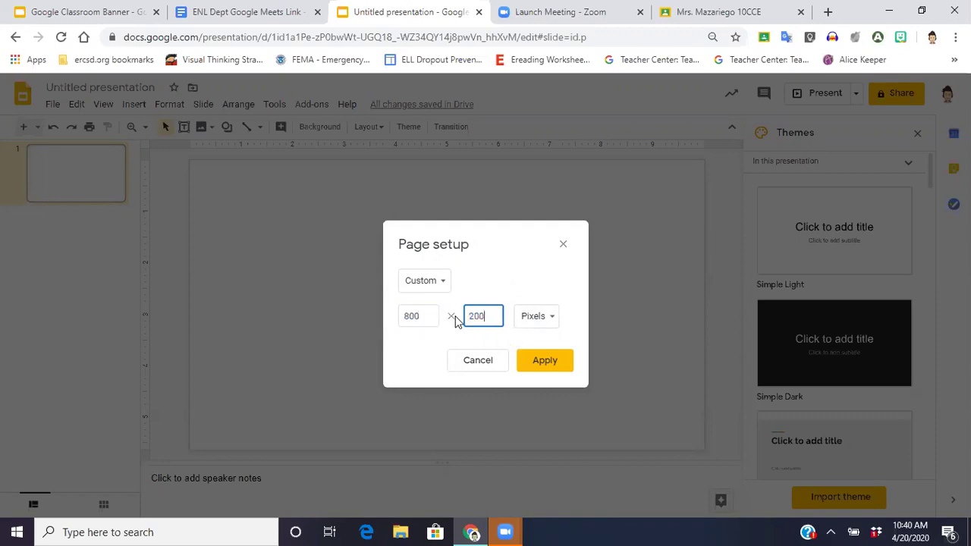
pyautogui.click(543, 361)
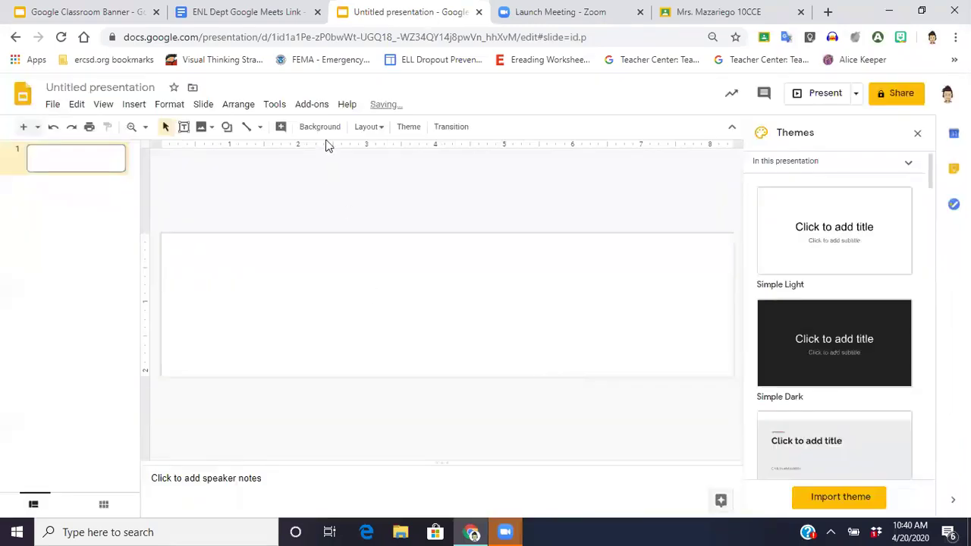
# - Make the slide background colour light grey
pyautogui.click(320, 127)
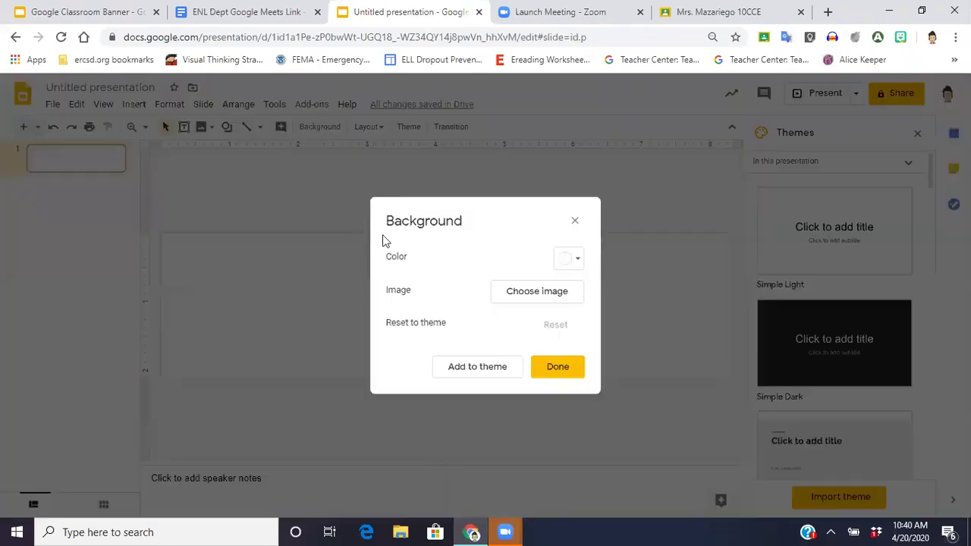
pyautogui.click(570, 260)
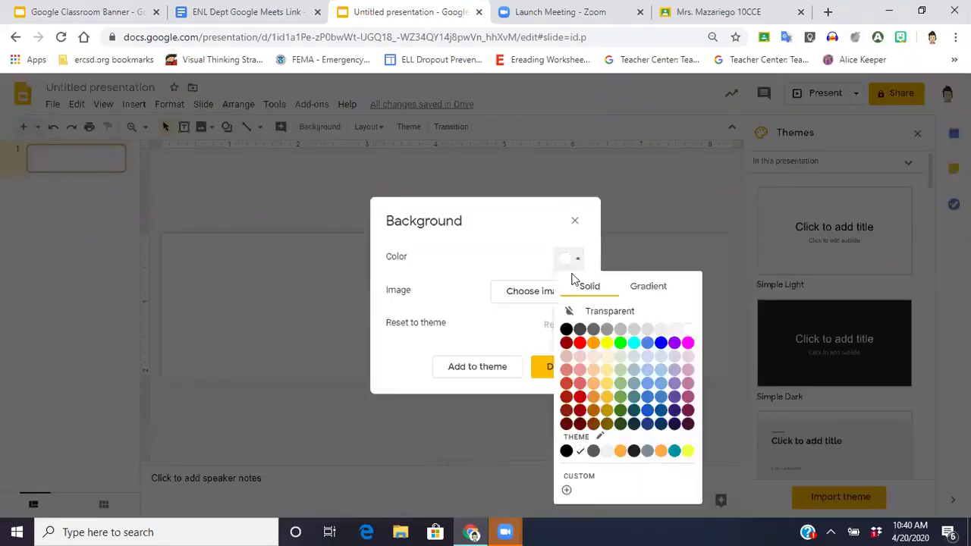
pyautogui.click(634, 330)
pyautogui.click(560, 366)
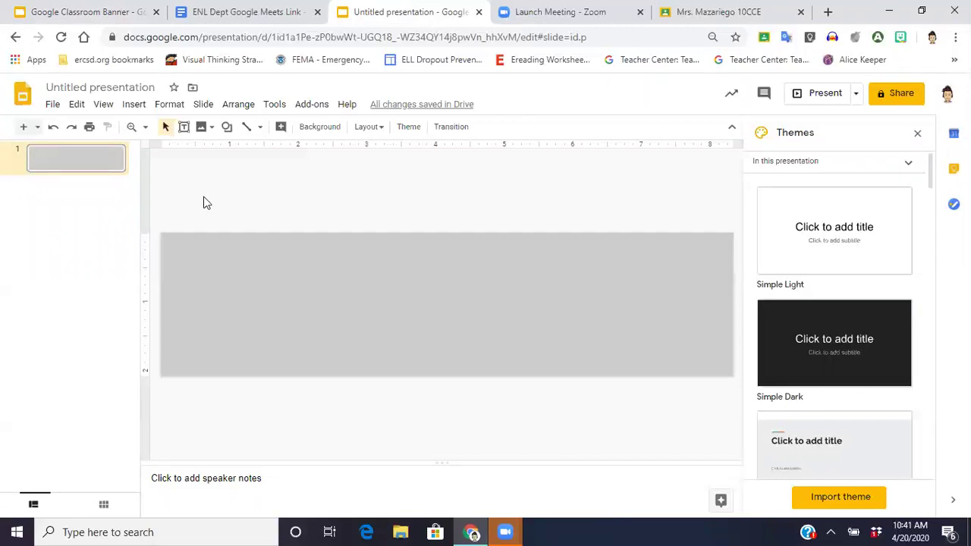
# - Search web images for 'walls and floor background' and insert the brick wall image
pyautogui.click(133, 105)
pyautogui.moveTo(220, 131)
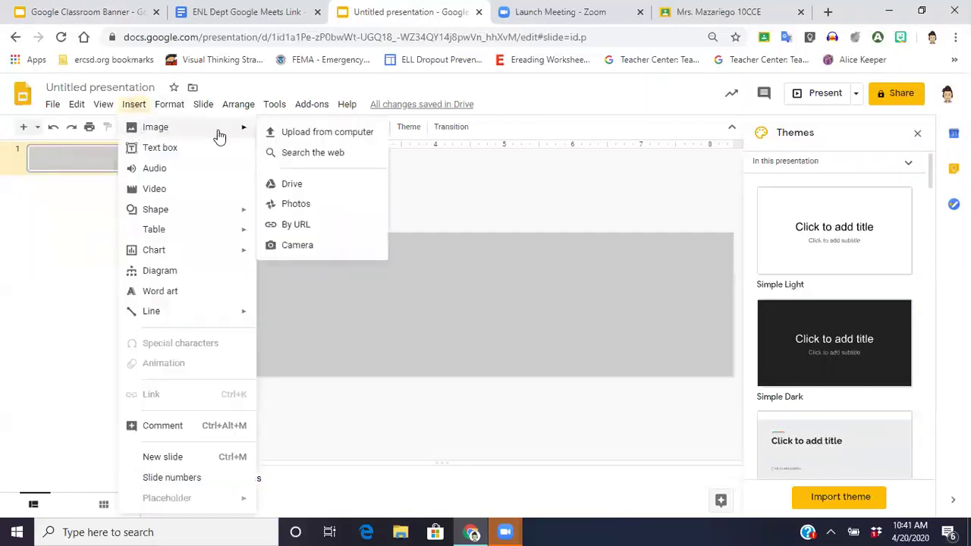
pyautogui.click(281, 154)
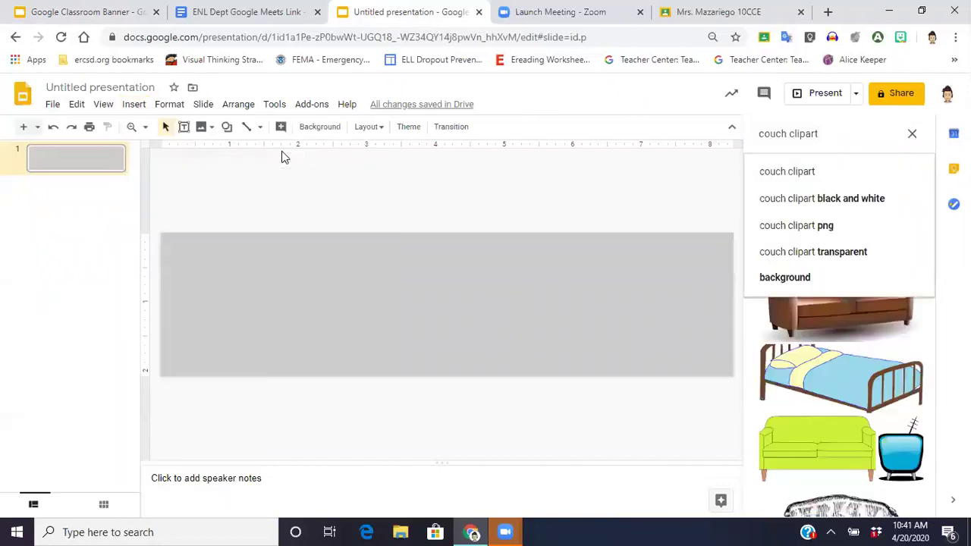
pyautogui.moveTo(822, 135); pyautogui.dragTo(774, 137)
pyautogui.press('BackSpace')
pyautogui.press('BackSpace')
pyautogui.press('BackSpace')
pyautogui.press('BackSpace')
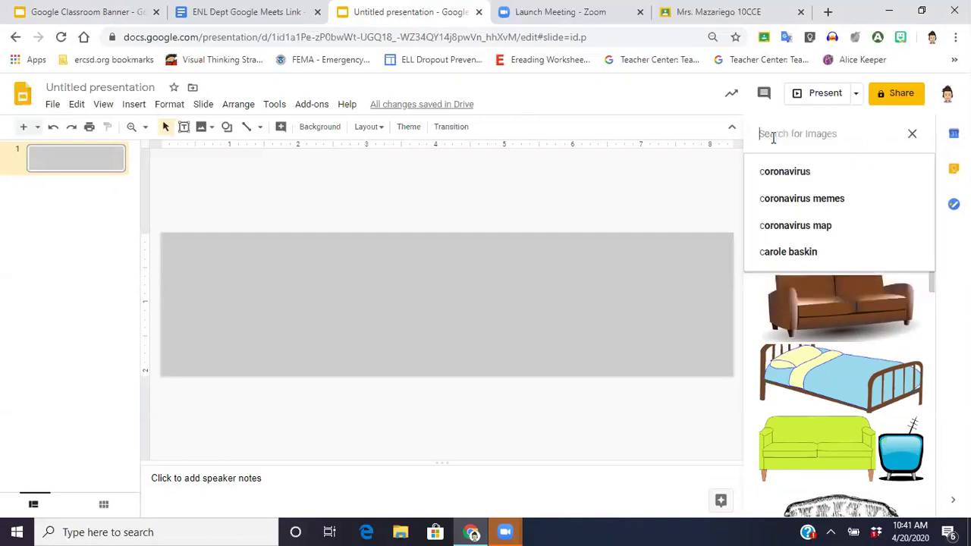
pyautogui.write('walls a')
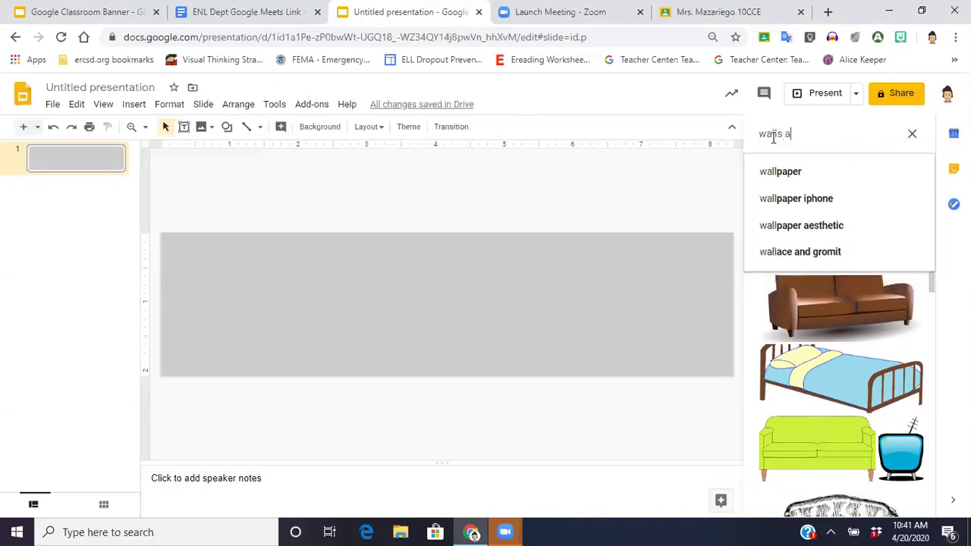
pyautogui.write('nd floor background')
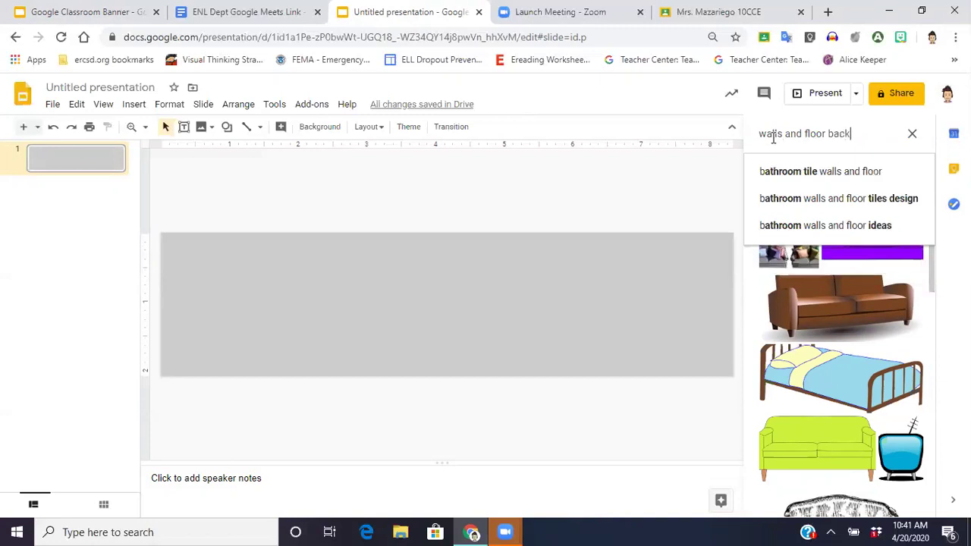
pyautogui.press('Return')
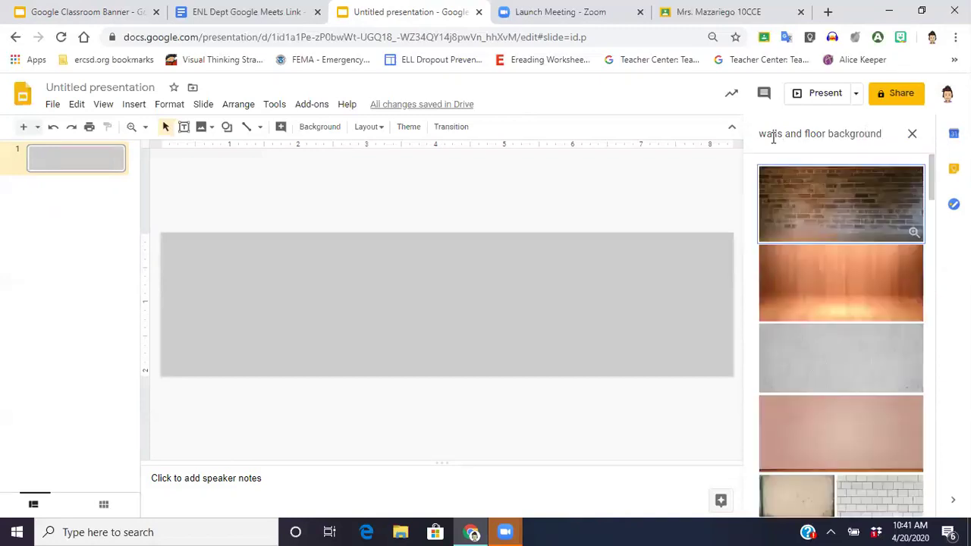
pyautogui.click(843, 219)
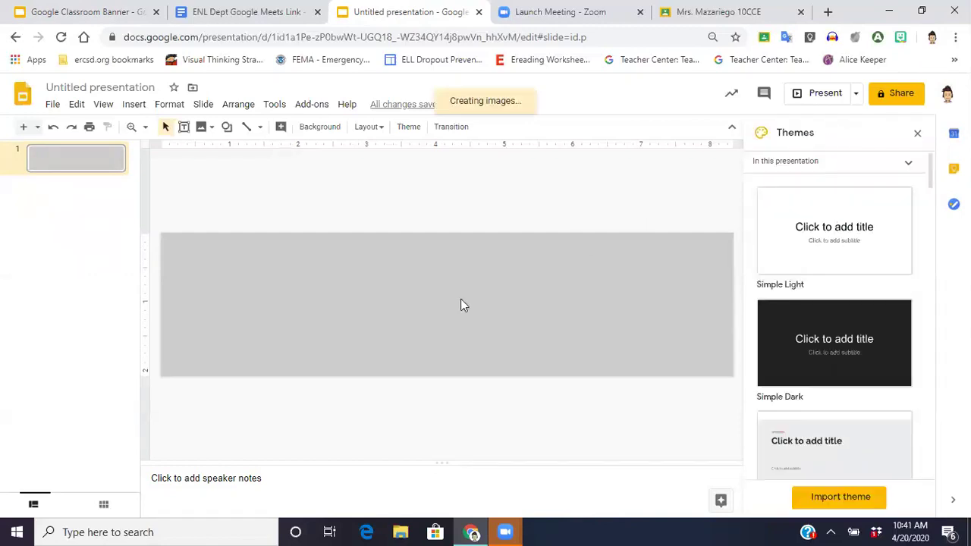
# - Stretch the brick image to every slide edge, then deselect it
pyautogui.moveTo(353, 304); pyautogui.dragTo(728, 304)
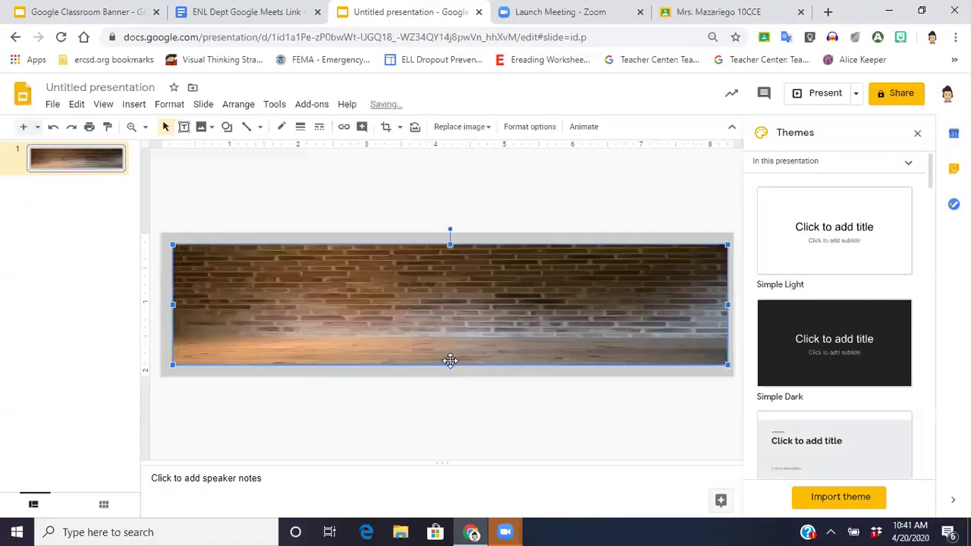
pyautogui.moveTo(452, 370); pyautogui.dragTo(442, 346)
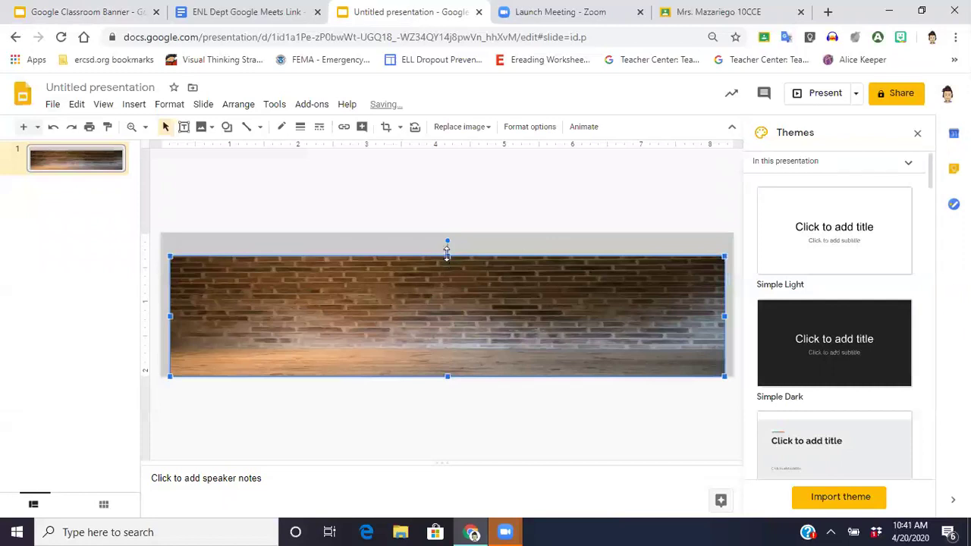
pyautogui.moveTo(446, 260); pyautogui.dragTo(448, 233)
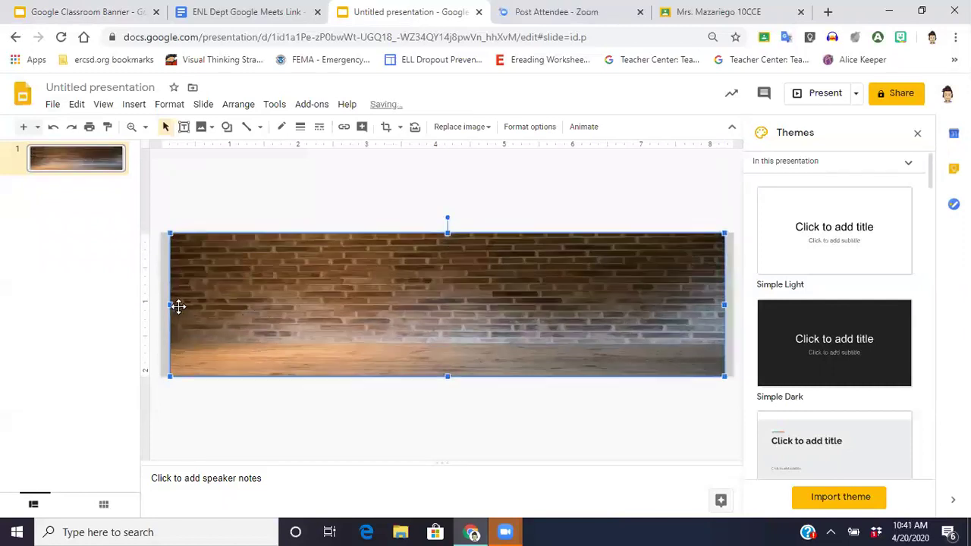
pyautogui.moveTo(171, 304); pyautogui.dragTo(161, 304)
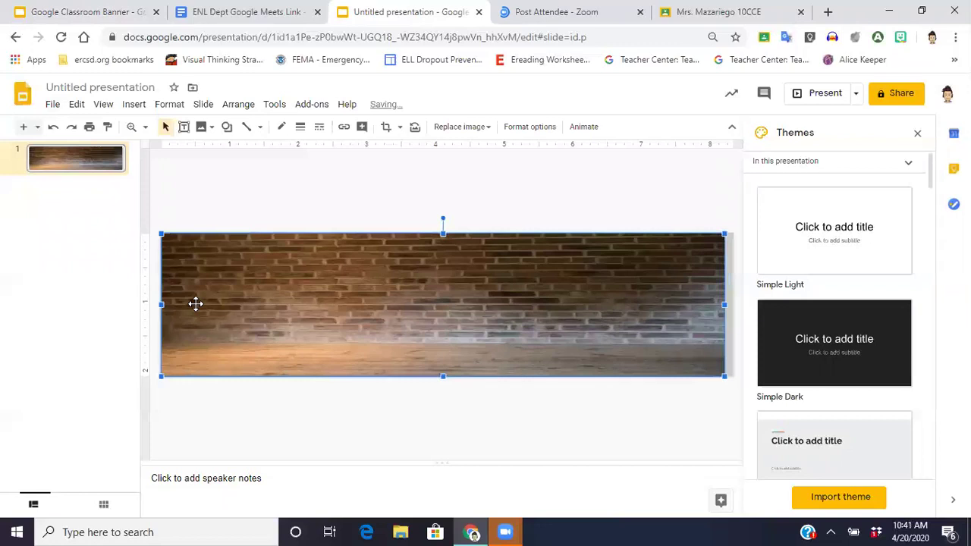
pyautogui.moveTo(726, 306); pyautogui.dragTo(734, 310)
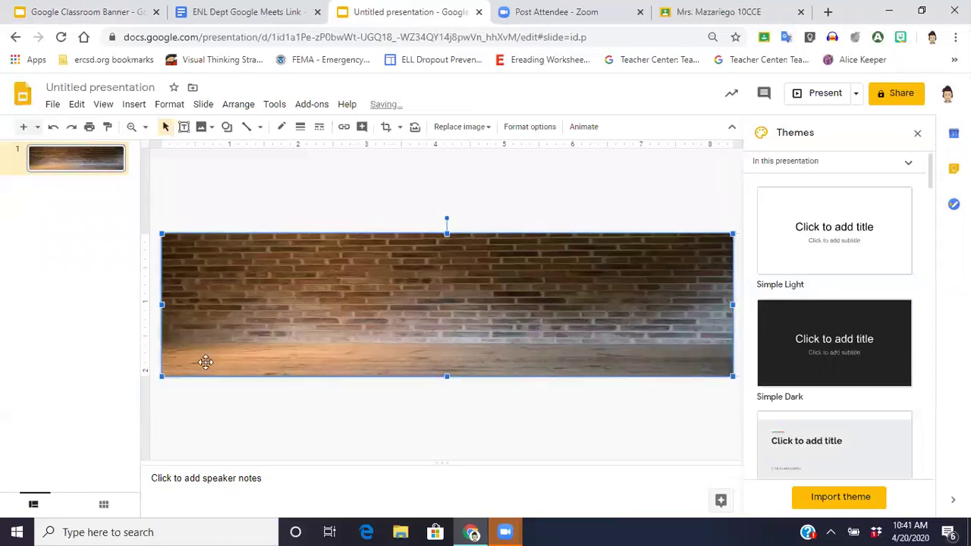
pyautogui.click(271, 200)
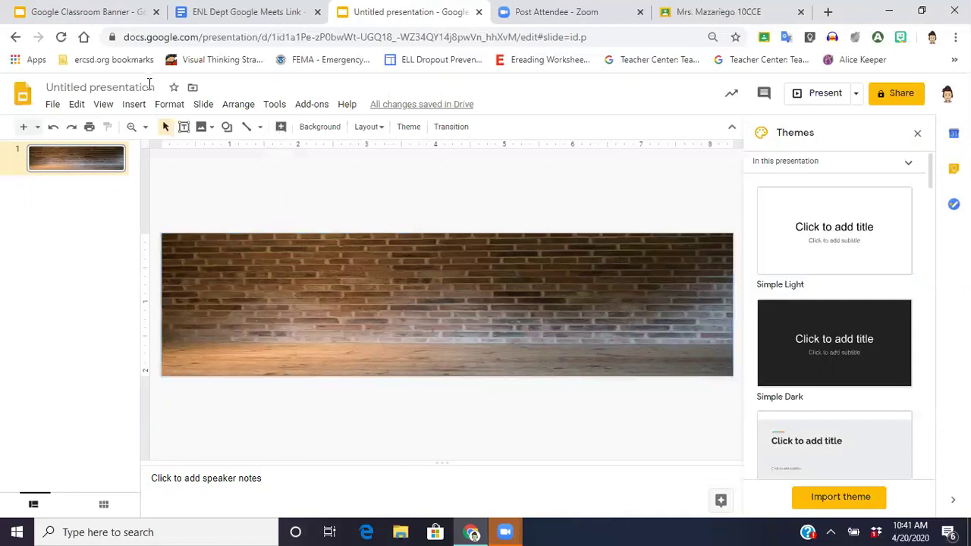
# - Search web images for 'couch clipart'
pyautogui.click(133, 104)
pyautogui.moveTo(155, 128)
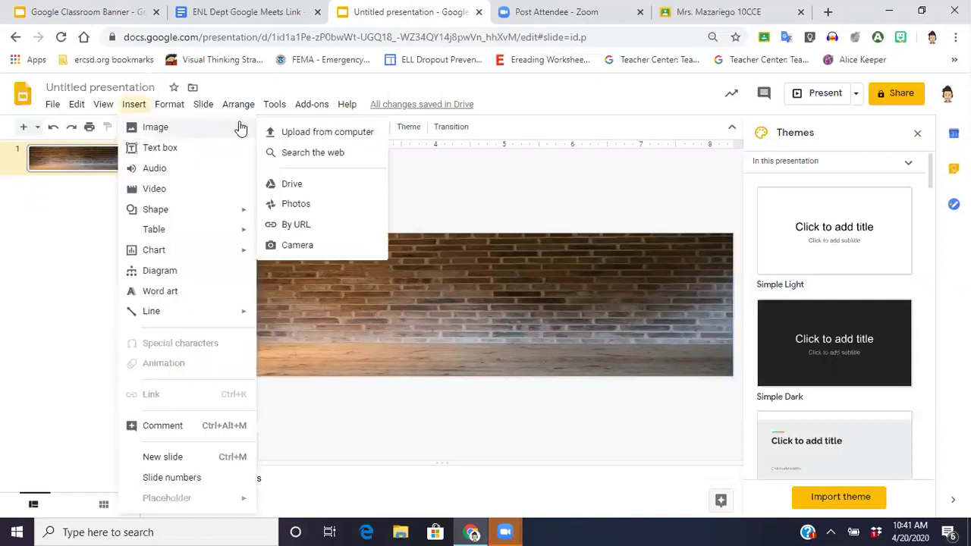
pyautogui.click(278, 154)
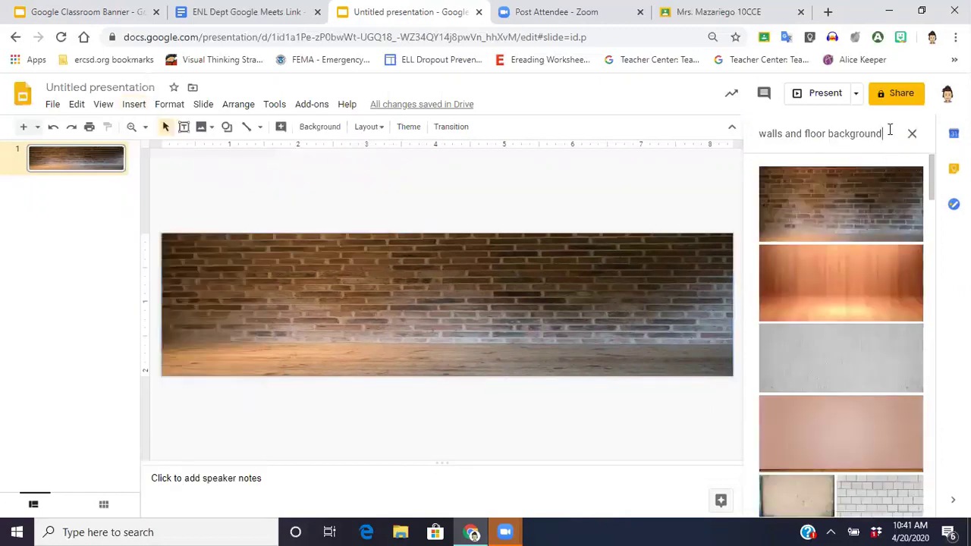
pyautogui.moveTo(890, 129); pyautogui.dragTo(709, 143)
pyautogui.write('cou')
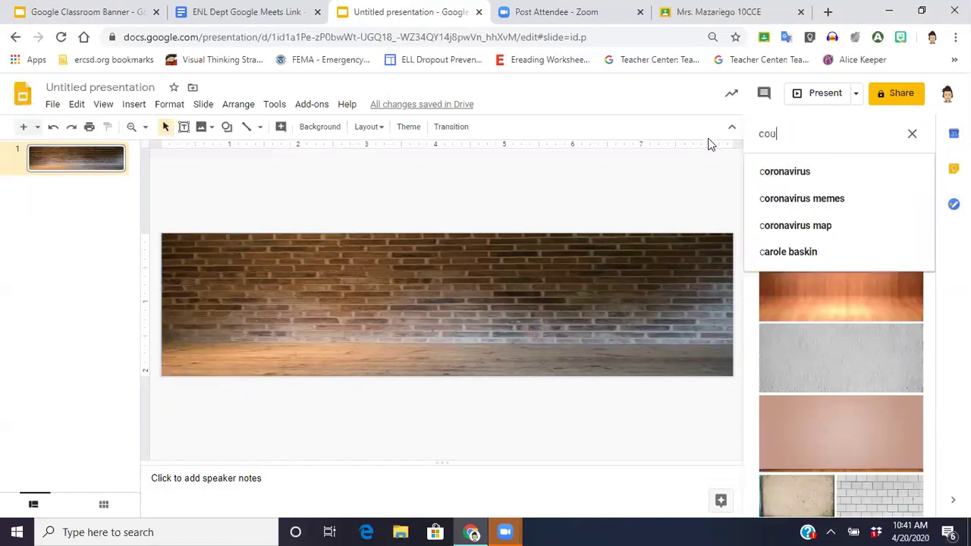
pyautogui.write('ch clipart')
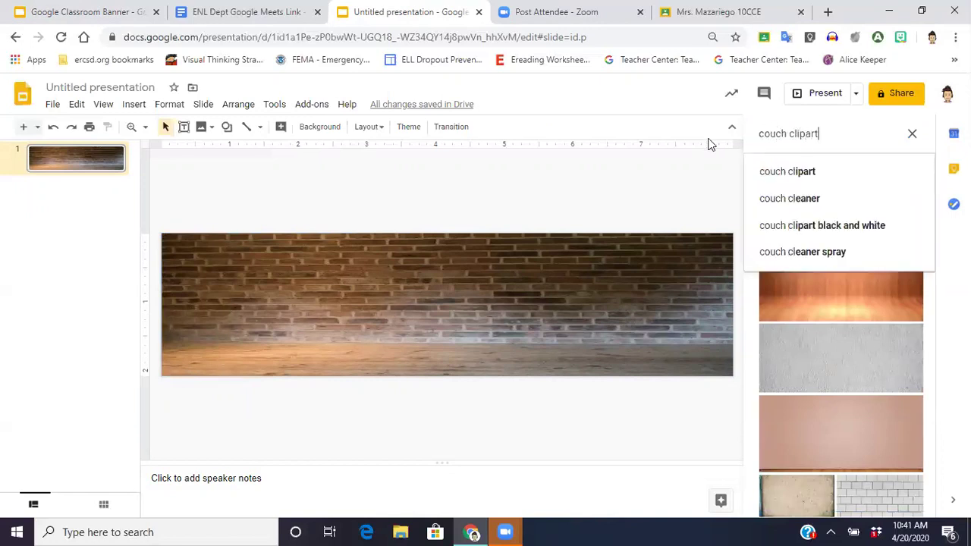
pyautogui.press('Return')
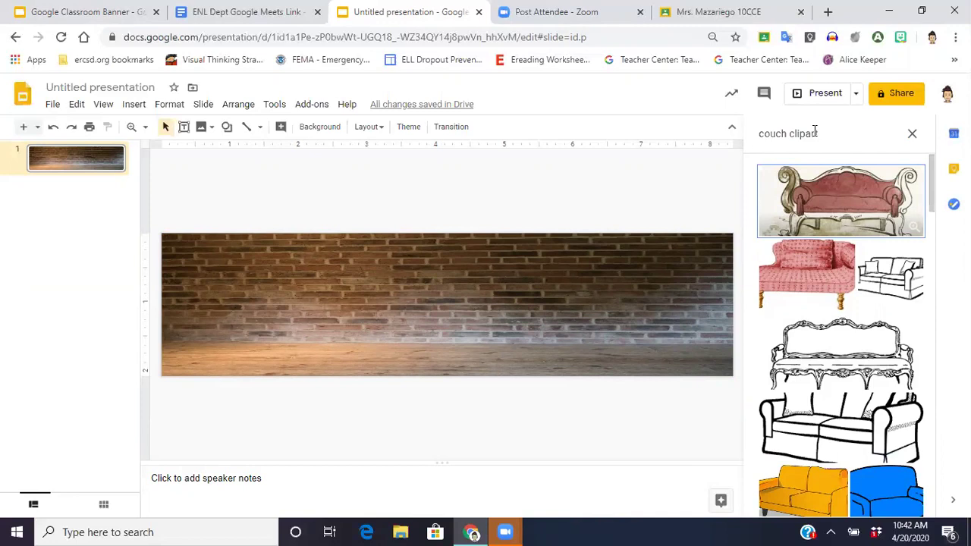
# - Insert the brown couch clipart and centre it on the slide
pyautogui.scroll(-5, 786, 301)
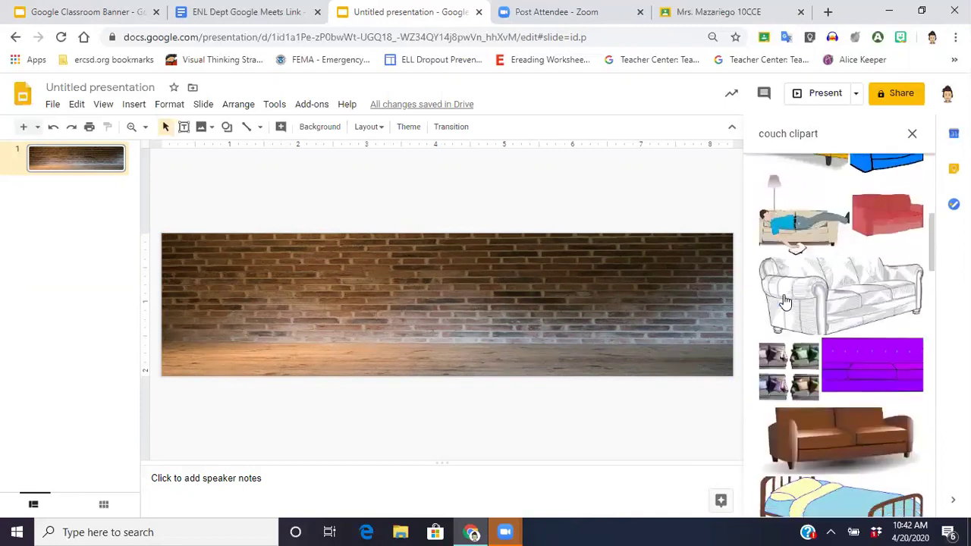
pyautogui.scroll(-3, 785, 302)
pyautogui.click(839, 227)
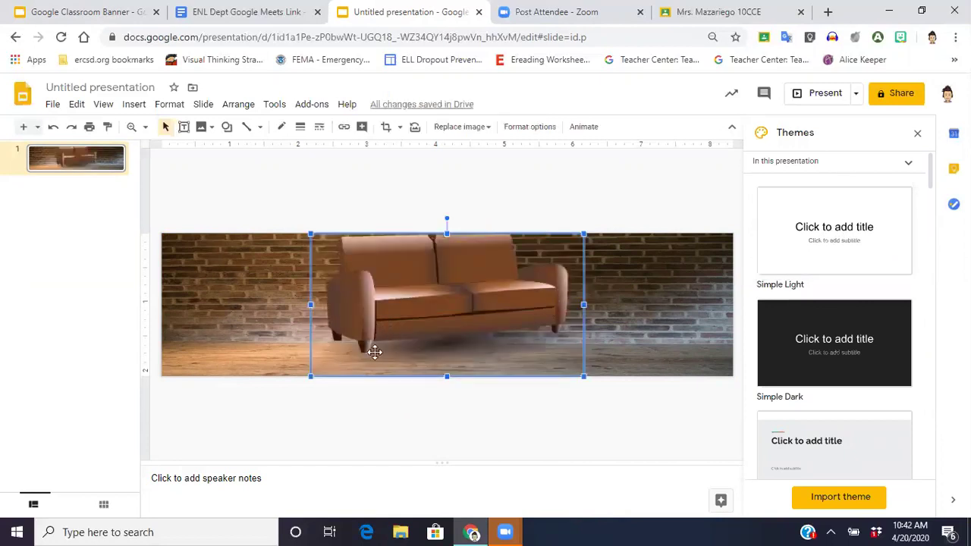
pyautogui.moveTo(493, 291); pyautogui.dragTo(493, 305)
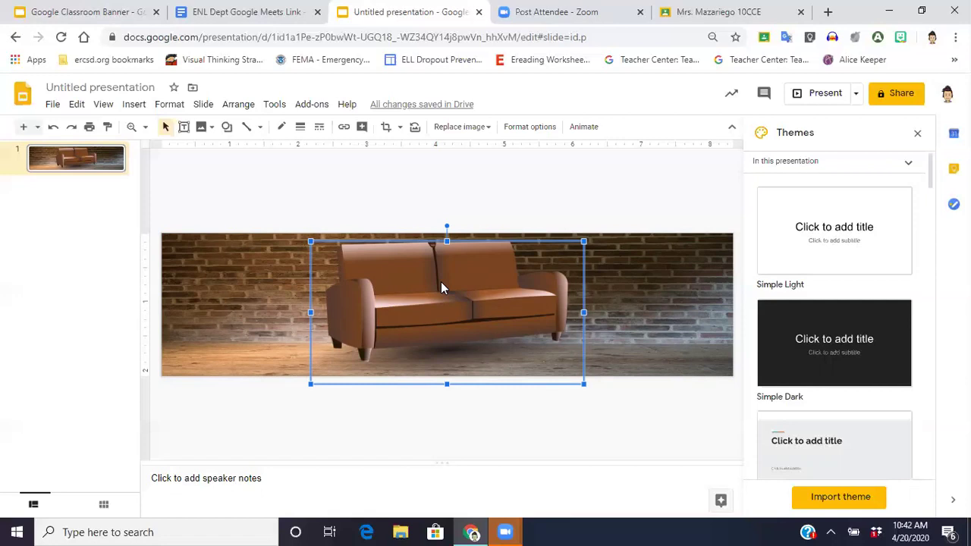
pyautogui.rightClick(442, 285)
pyautogui.moveTo(443, 288)
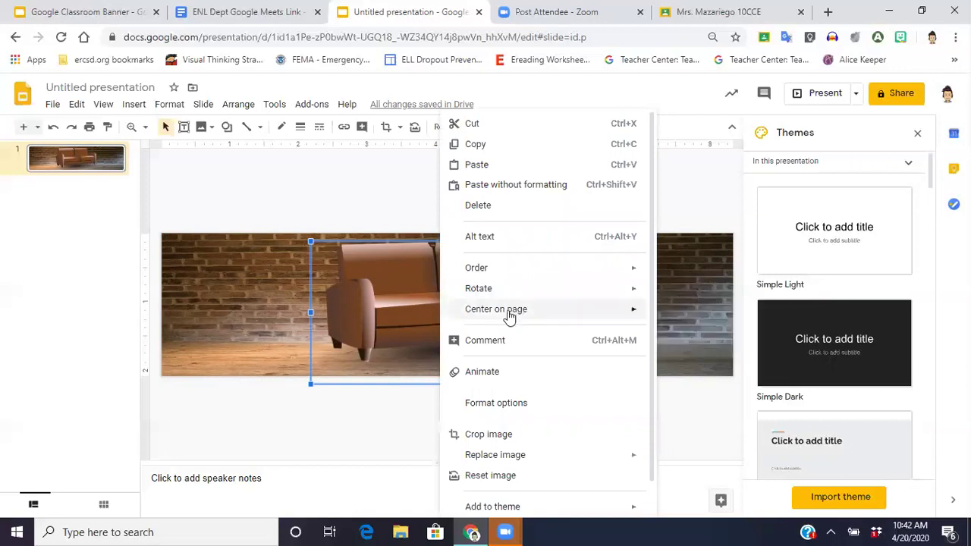
# - Flip the couch horizontally and move it to the right end of the banner
pyautogui.rightClick(431, 255)
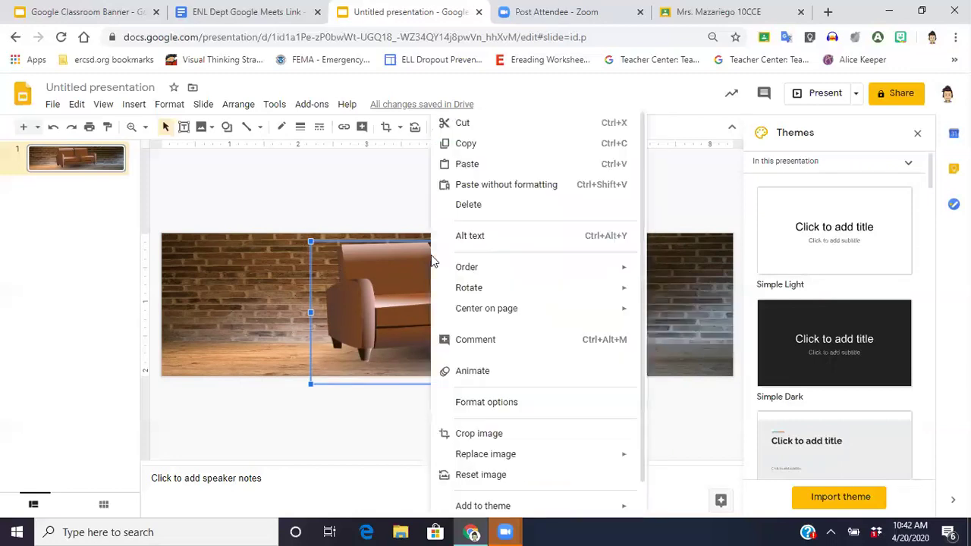
pyautogui.moveTo(587, 296)
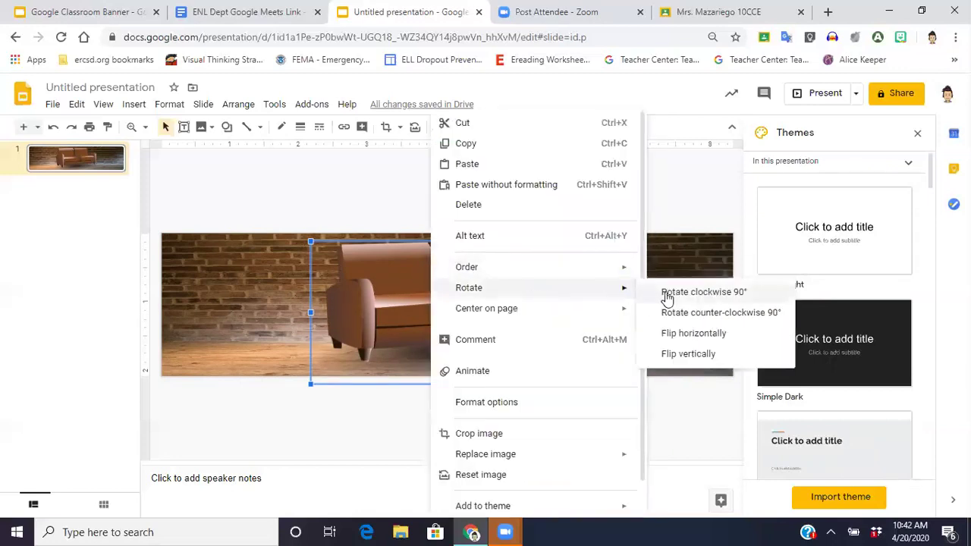
pyautogui.click(699, 335)
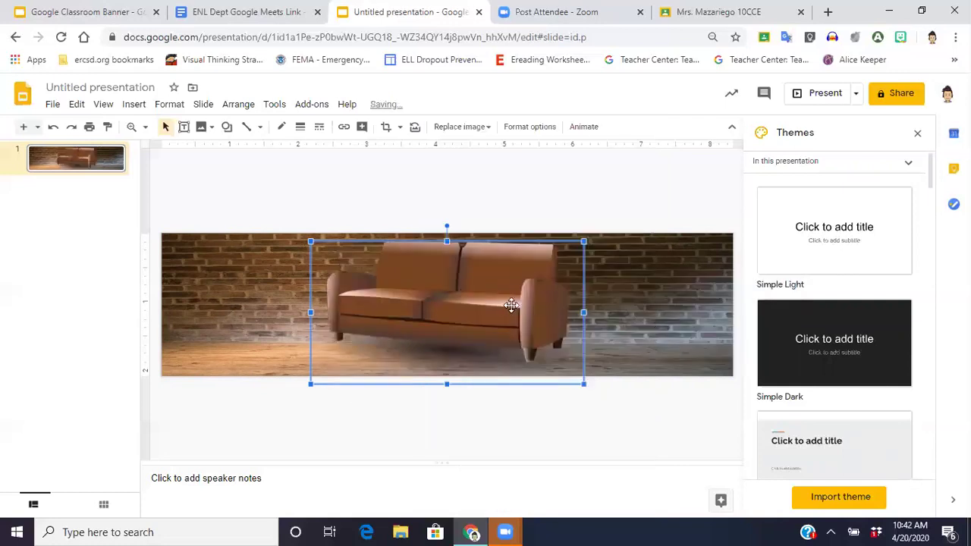
pyautogui.moveTo(511, 305); pyautogui.dragTo(626, 296)
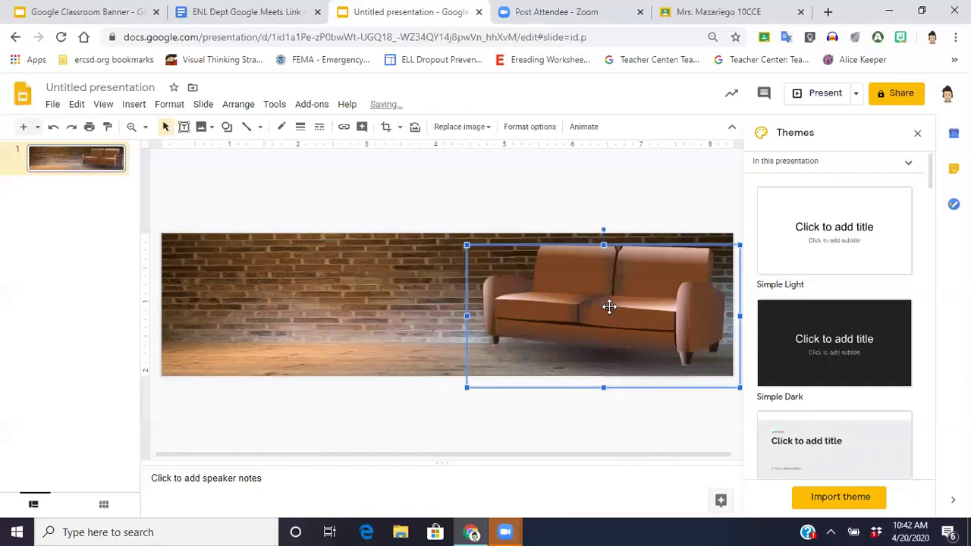
pyautogui.moveTo(610, 306); pyautogui.dragTo(616, 309)
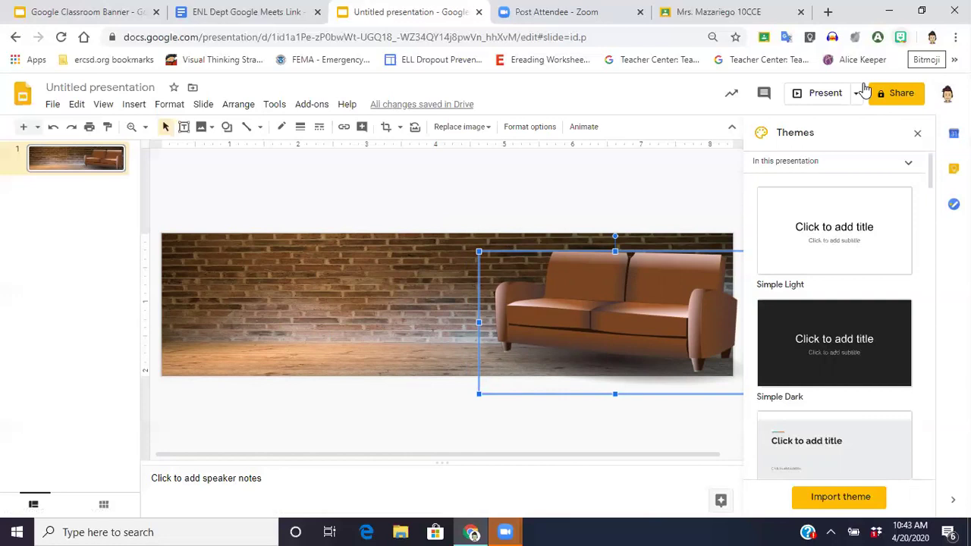
# - Copy the sitting Bitmoji sticker from the Bitmoji extension and paste it onto the slide
pyautogui.click(900, 37)
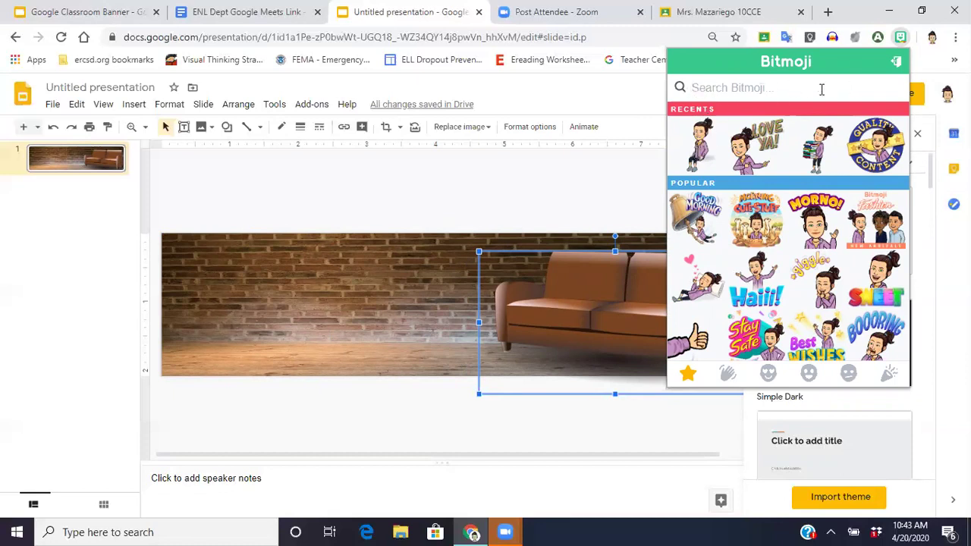
pyautogui.click(700, 146)
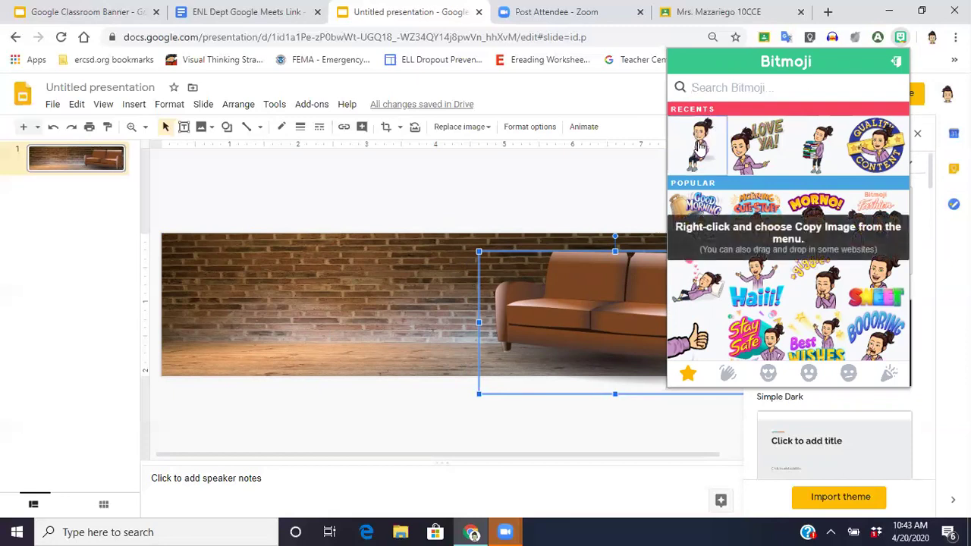
pyautogui.rightClick(701, 145)
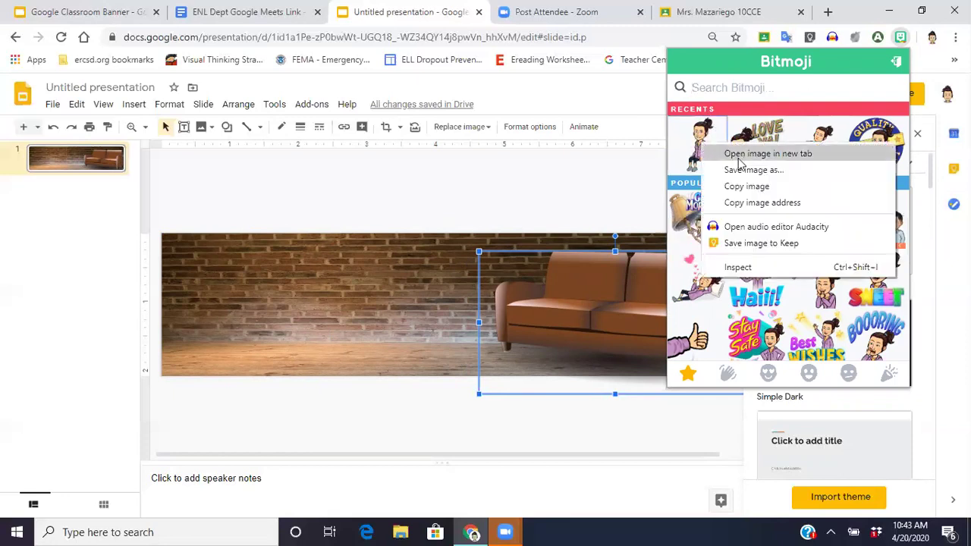
pyautogui.click(740, 186)
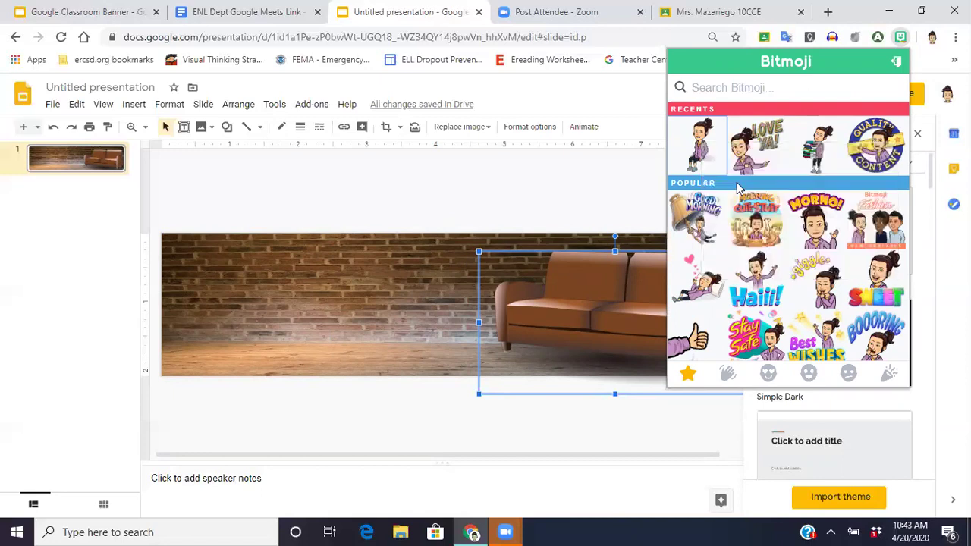
pyautogui.click(407, 300)
pyautogui.rightClick(406, 300)
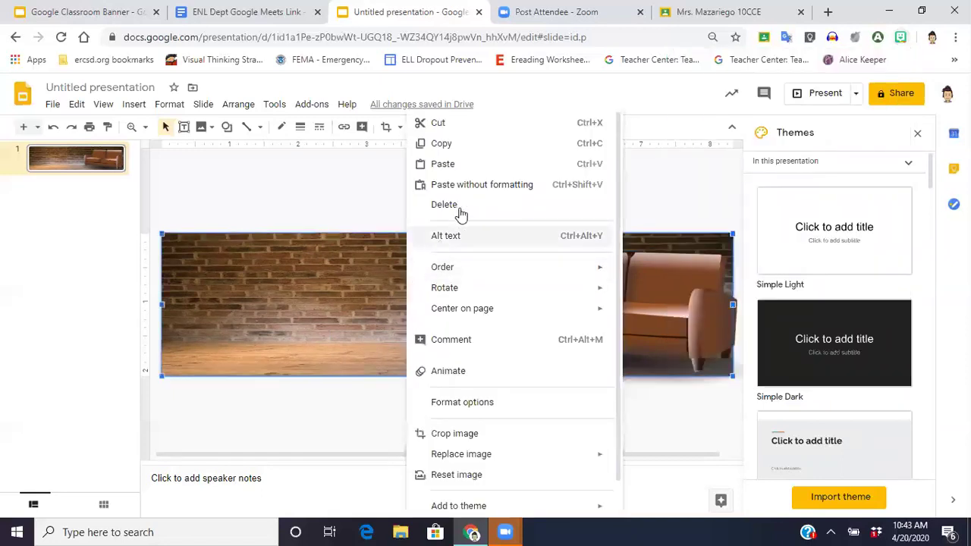
pyautogui.click(468, 166)
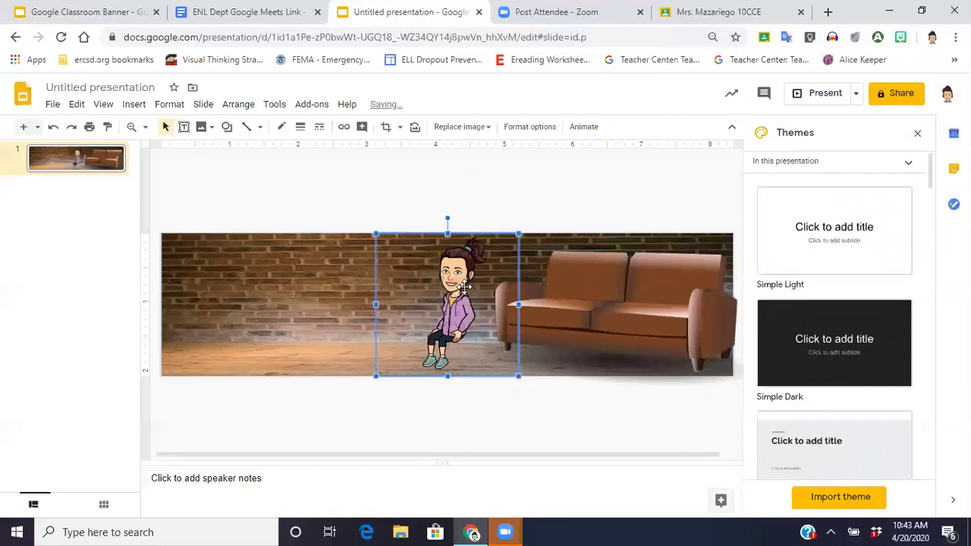
# - Move the Bitmoji onto the couch seat and shrink it
pyautogui.moveTo(464, 287); pyautogui.dragTo(551, 272)
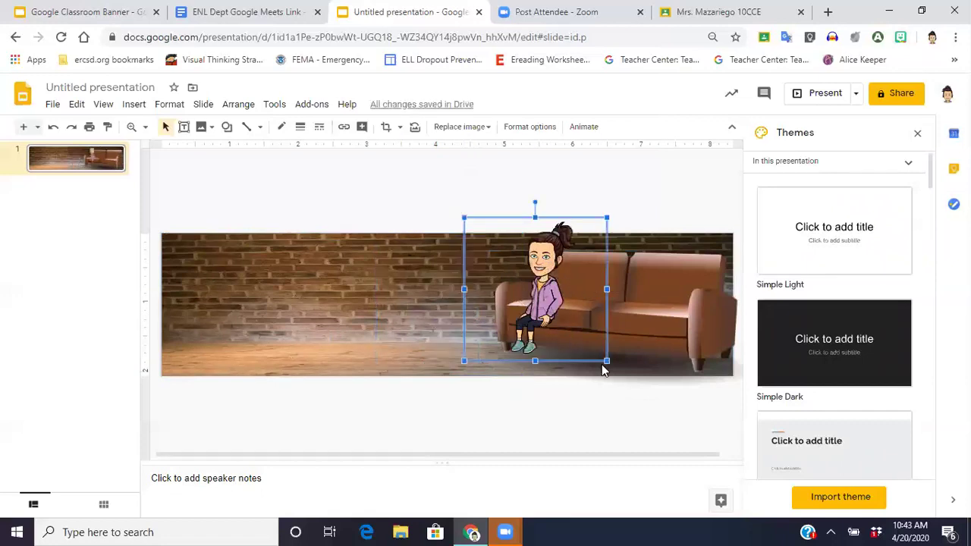
pyautogui.moveTo(607, 362)
pyautogui.mouseDown()
pyautogui.moveTo(601, 343)
pyautogui.moveTo(600, 352)
pyautogui.mouseUp()
pyautogui.moveTo(538, 315); pyautogui.dragTo(551, 298)
pyautogui.click(389, 313)
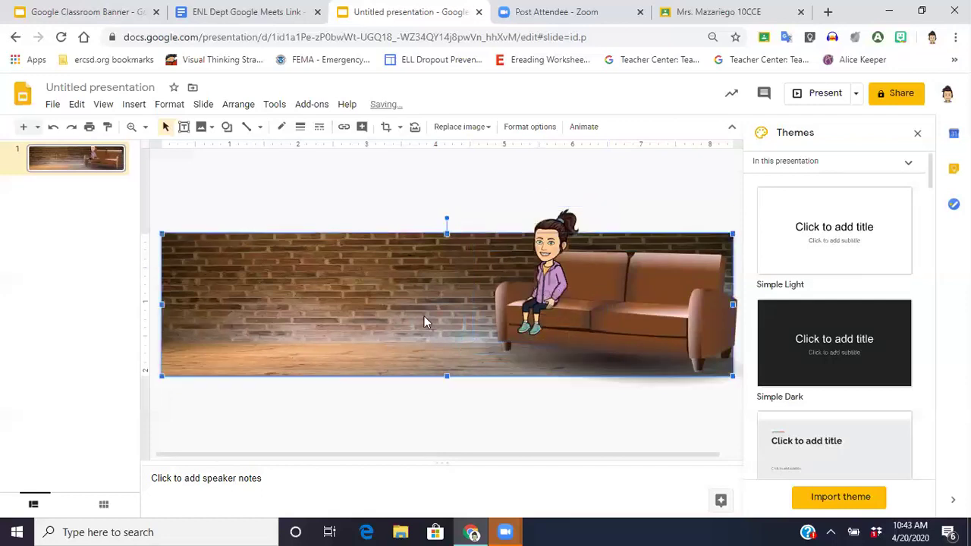
# - Shrink the couch from its lower-left corner
pyautogui.click(604, 320)
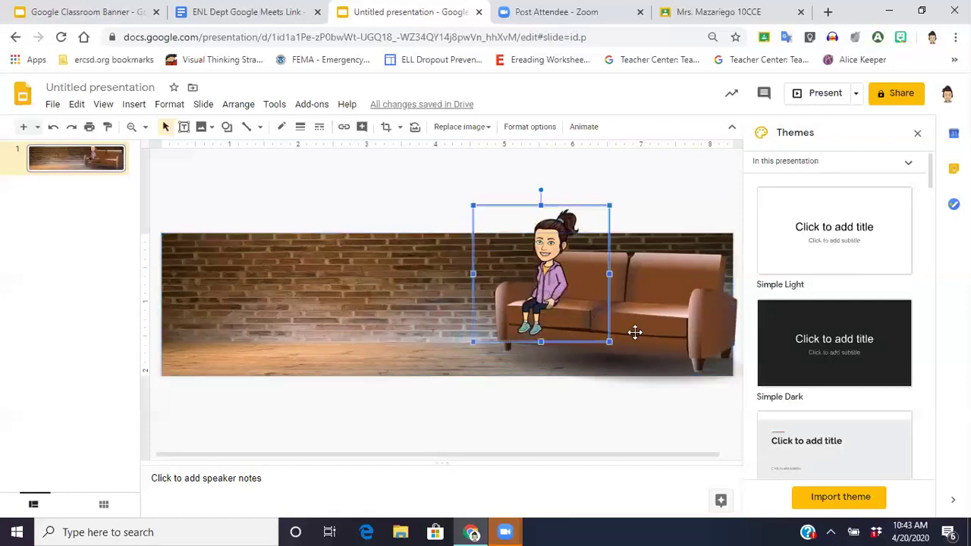
pyautogui.click(721, 327)
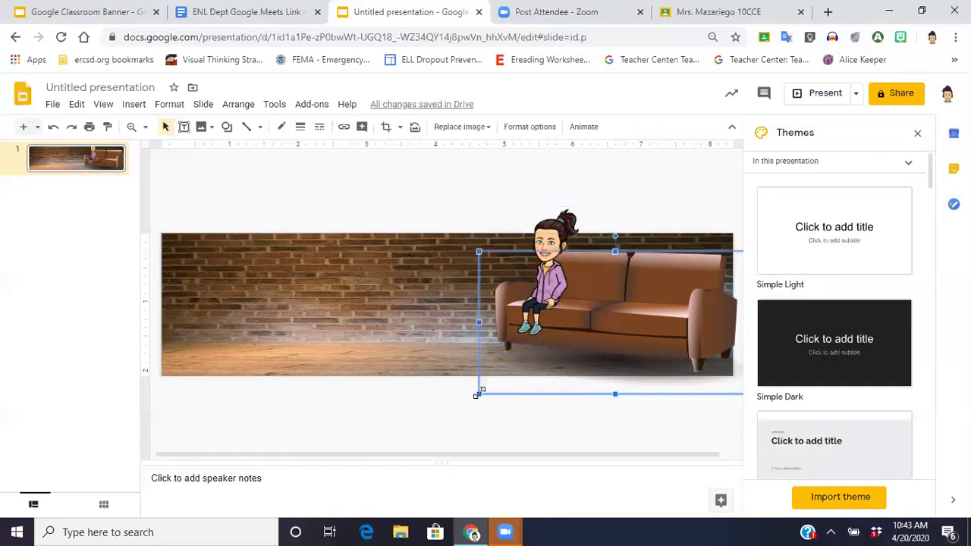
pyautogui.moveTo(478, 393); pyautogui.dragTo(524, 383)
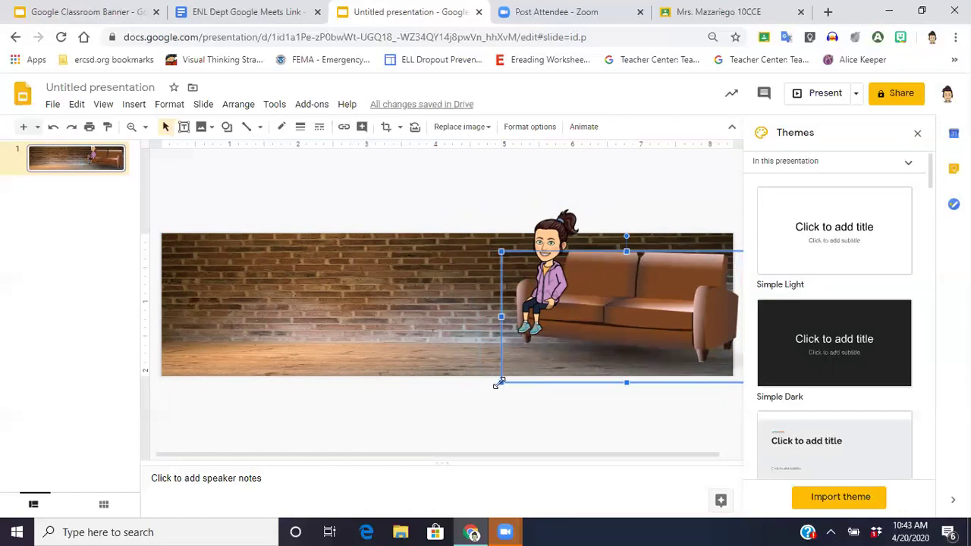
pyautogui.moveTo(507, 380); pyautogui.dragTo(516, 378)
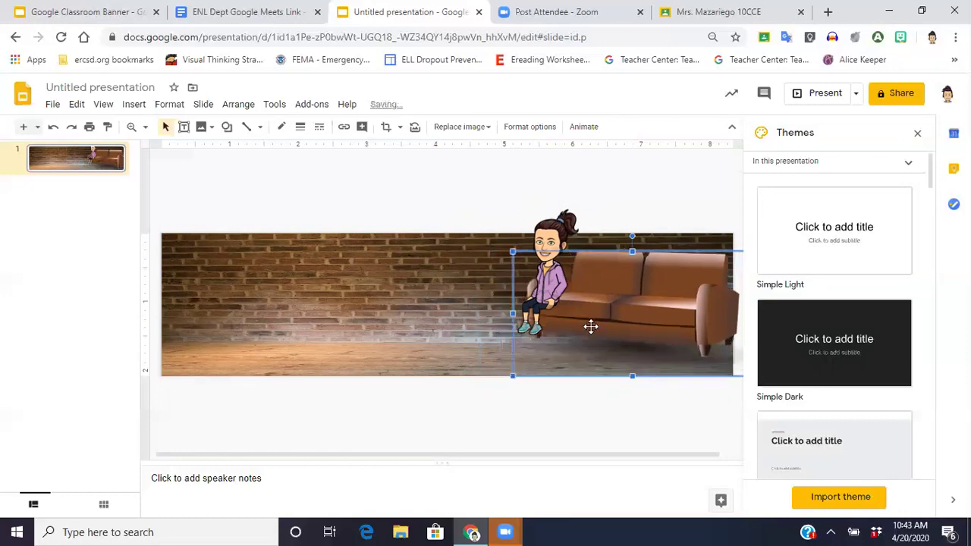
# - Shrink the Bitmoji to suit the smaller couch and lower both into place
pyautogui.click(552, 297)
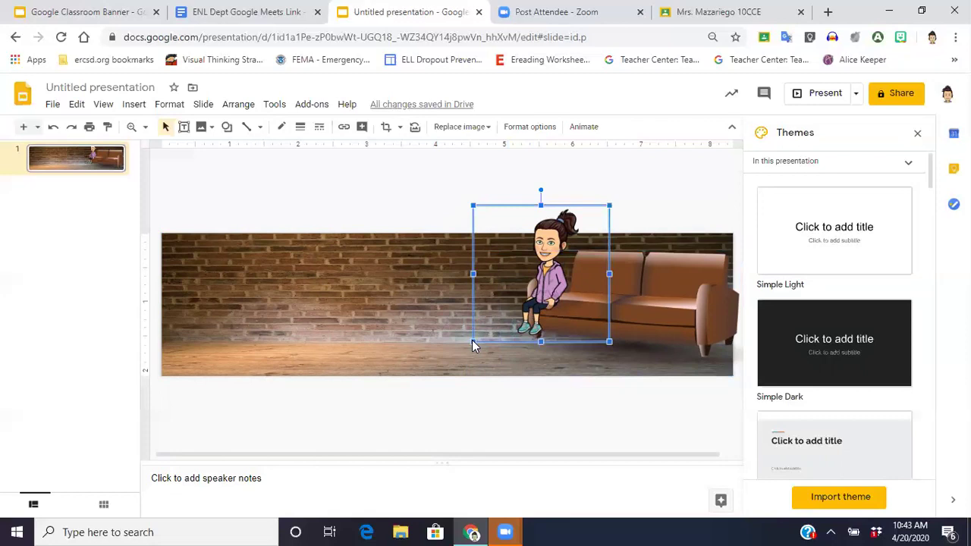
pyautogui.moveTo(473, 342); pyautogui.dragTo(487, 328)
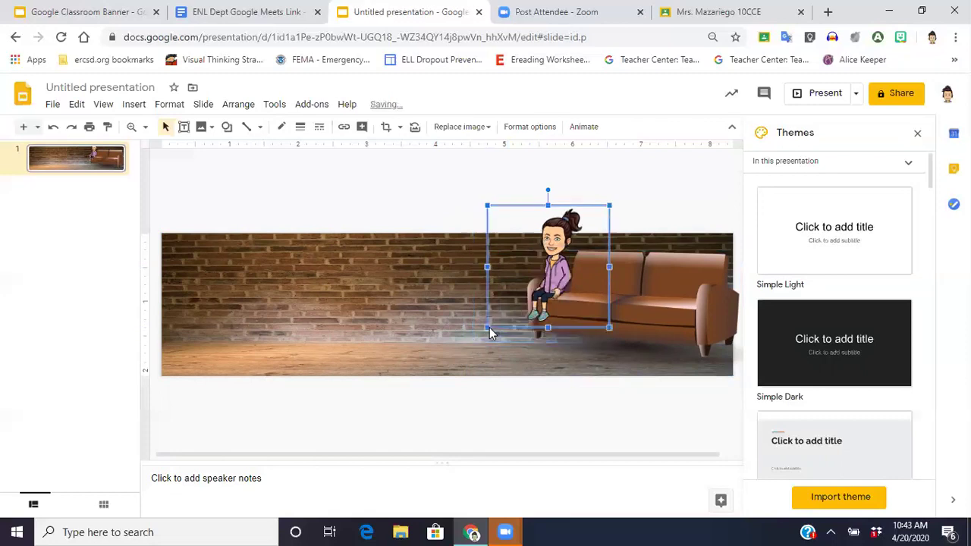
pyautogui.moveTo(551, 279); pyautogui.dragTo(567, 291)
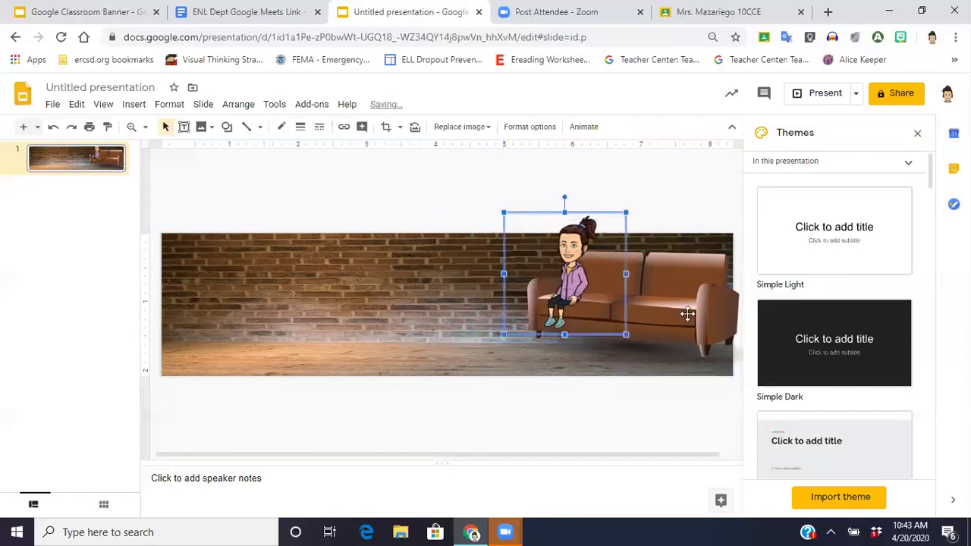
pyautogui.click(688, 324)
pyautogui.moveTo(689, 332); pyautogui.dragTo(694, 339)
pyautogui.click(577, 300)
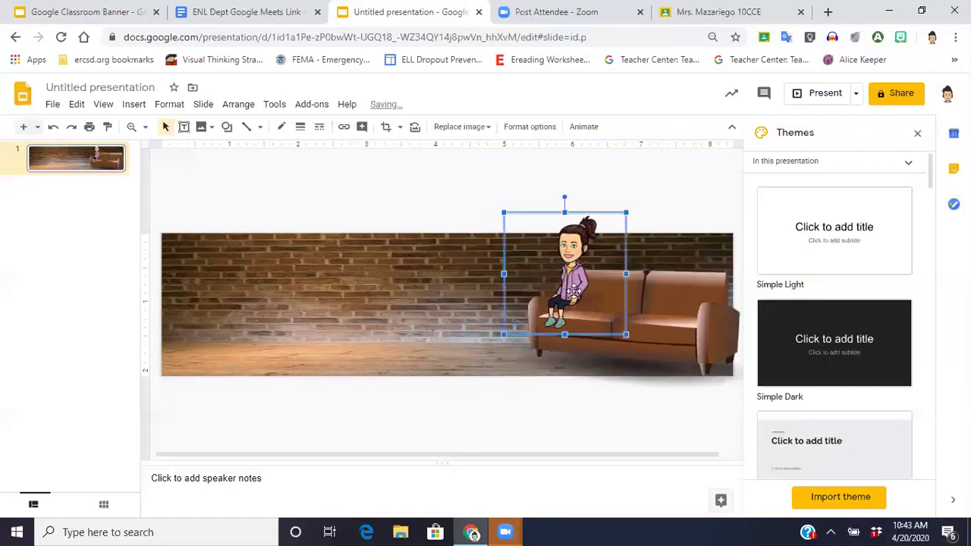
pyautogui.moveTo(577, 302); pyautogui.dragTo(578, 311)
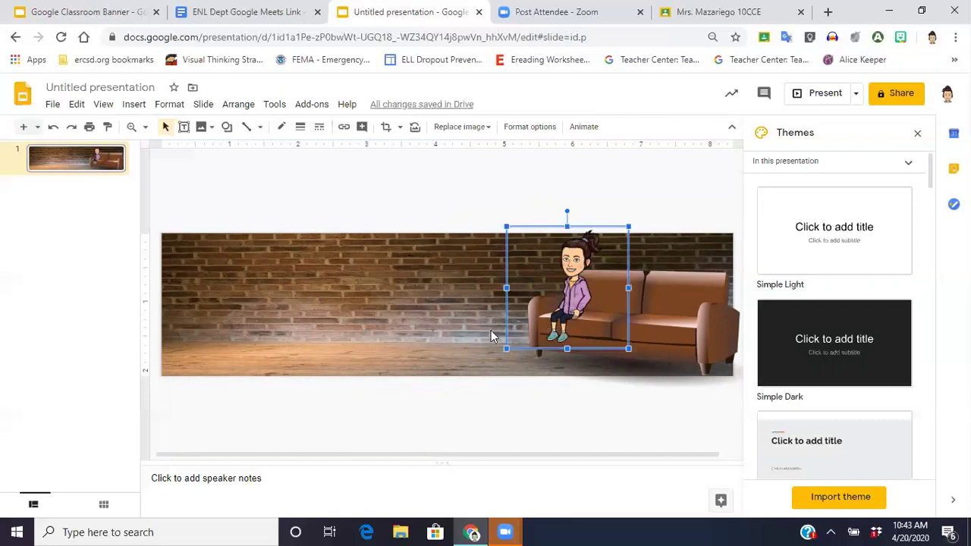
pyautogui.click(426, 284)
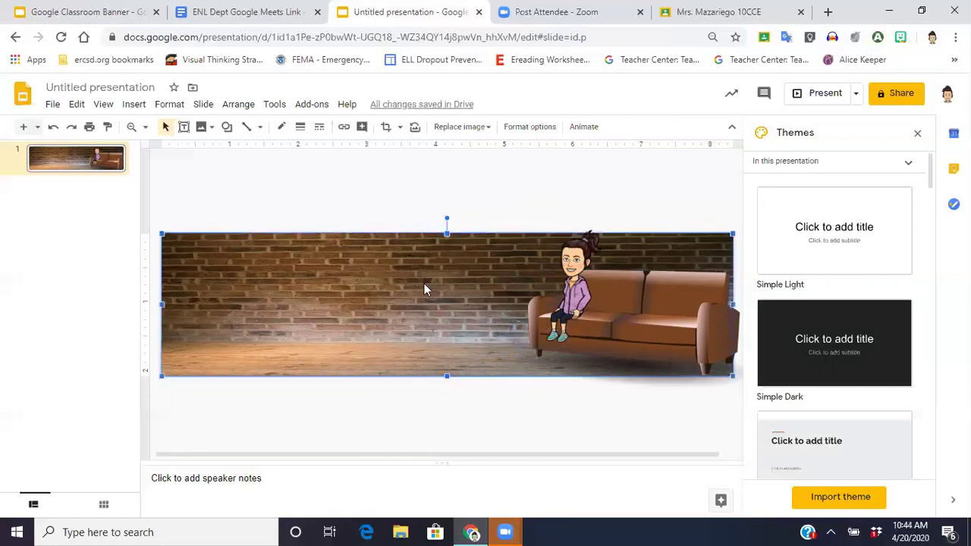
# - Search web images for 'whiteboard' and insert the first result
pyautogui.click(336, 195)
pyautogui.click(134, 105)
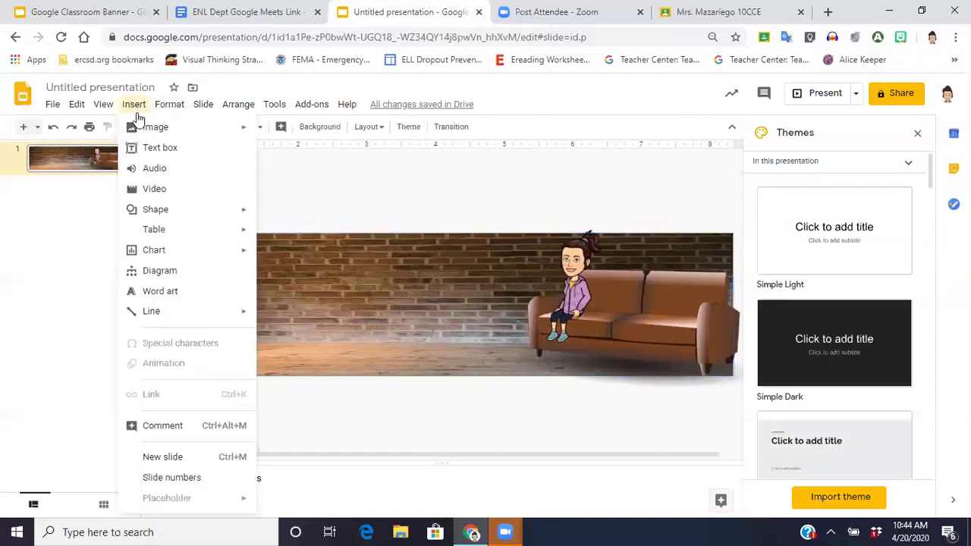
pyautogui.moveTo(187, 130)
pyautogui.click(303, 159)
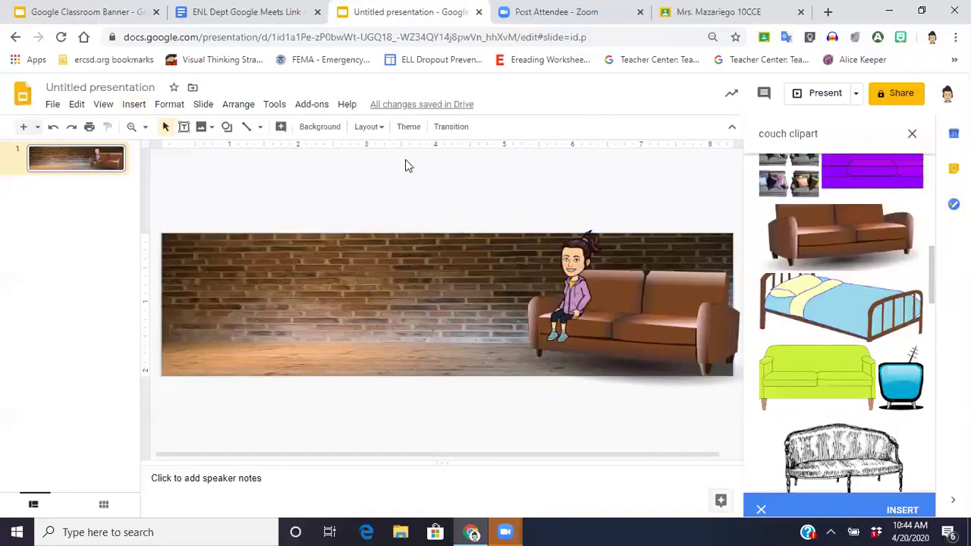
pyautogui.click(846, 135)
pyautogui.moveTo(839, 134); pyautogui.dragTo(702, 146)
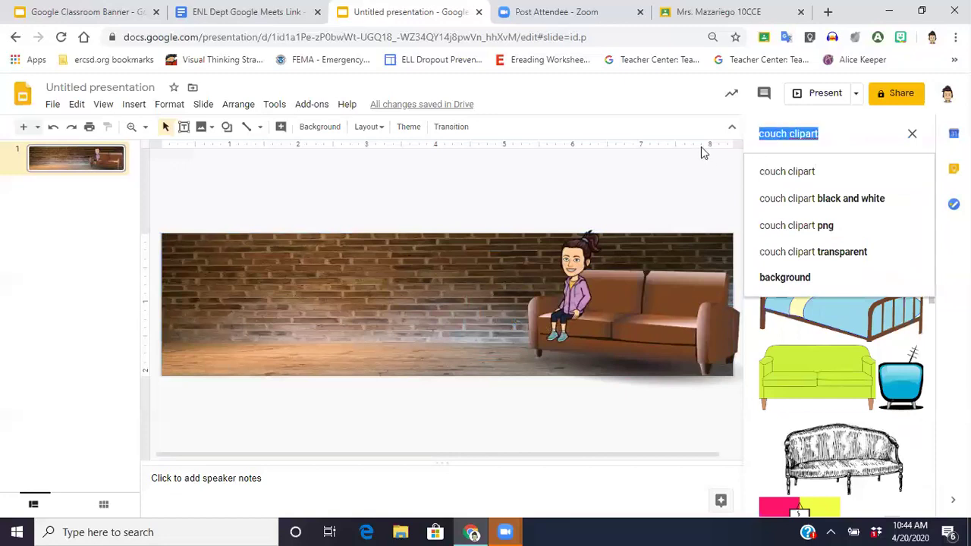
pyautogui.write('whiteboa')
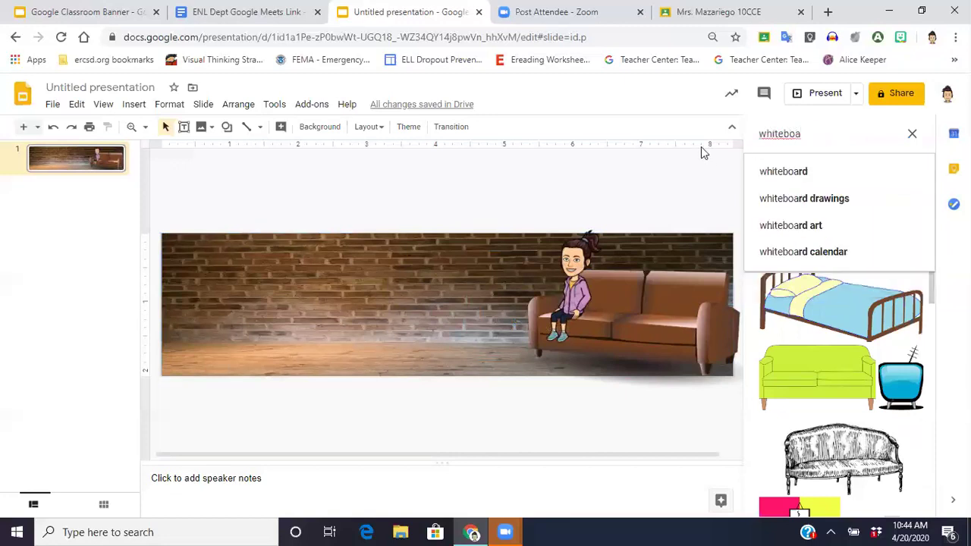
pyautogui.click(818, 174)
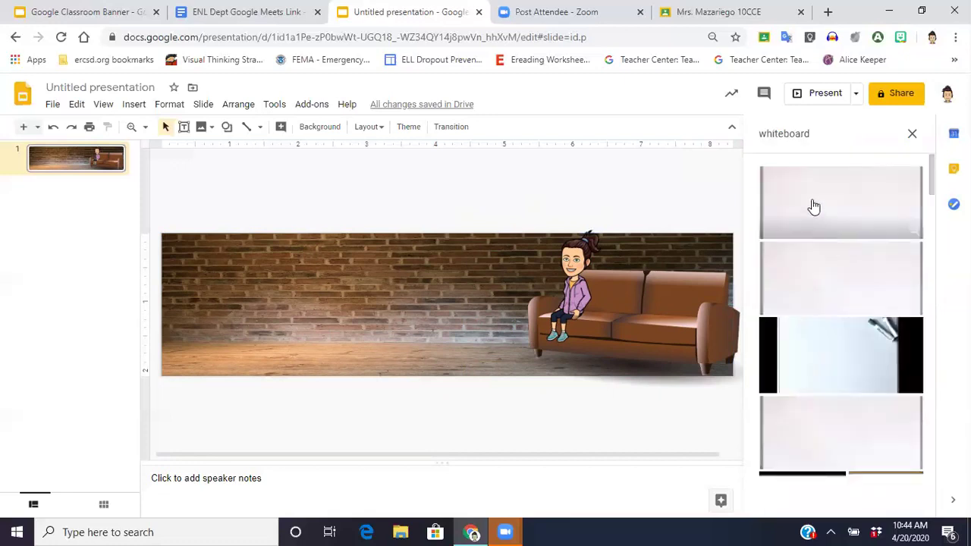
pyautogui.doubleClick(814, 207)
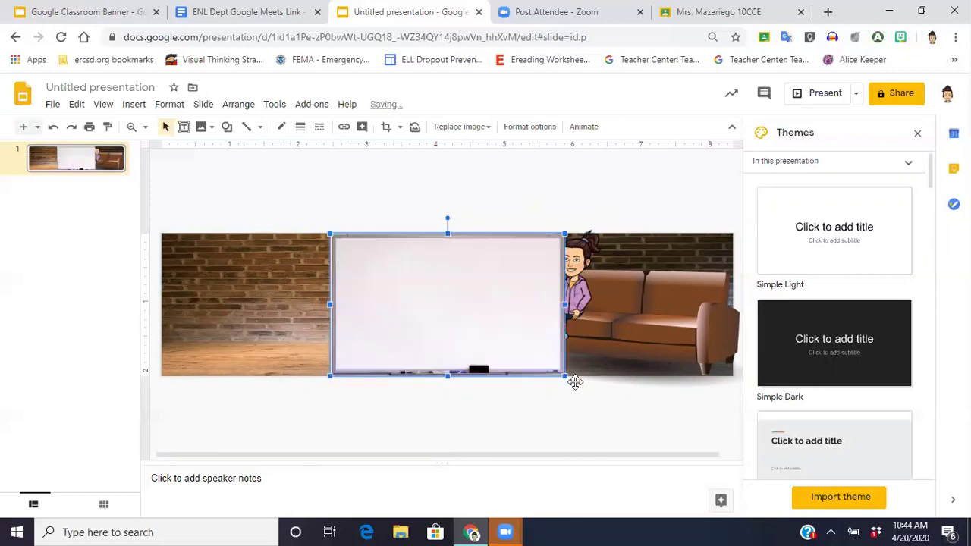
# - Resize the whiteboard to fit on the wall beside the Bitmoji
pyautogui.moveTo(564, 376); pyautogui.dragTo(503, 319)
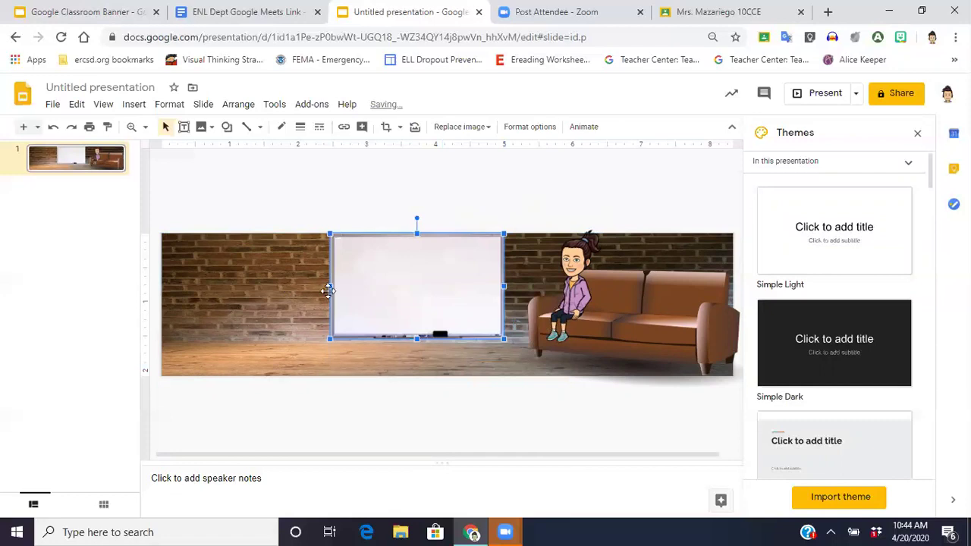
pyautogui.moveTo(328, 282); pyautogui.dragTo(309, 286)
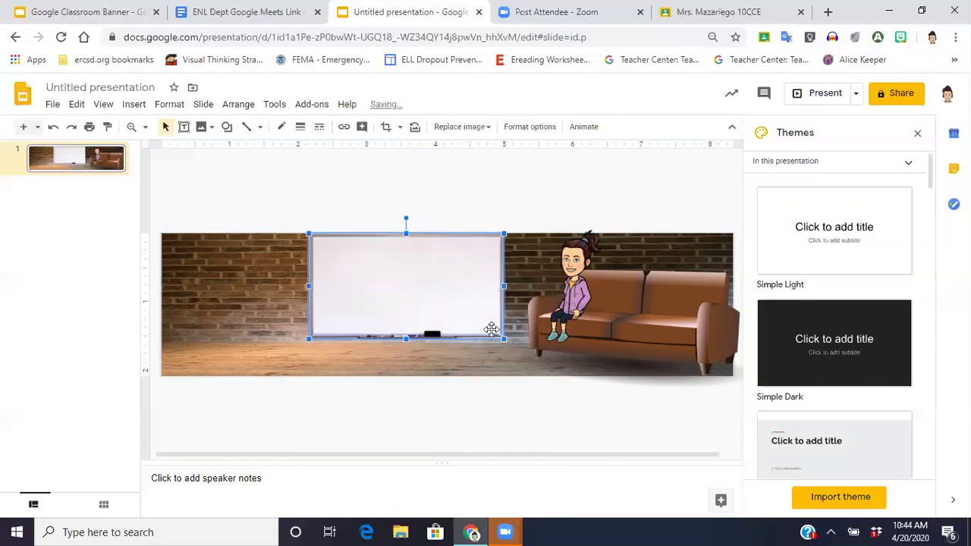
pyautogui.moveTo(503, 340); pyautogui.dragTo(487, 309)
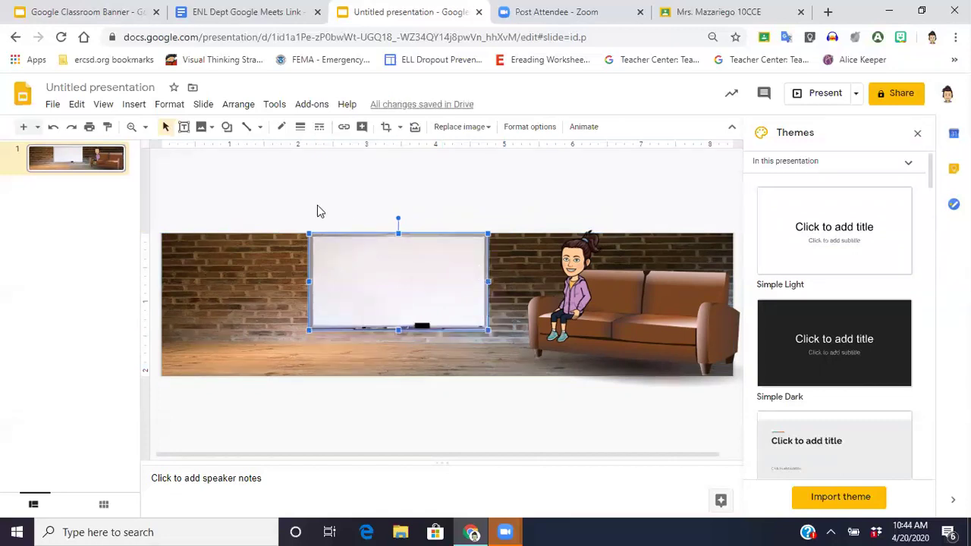
# - Download the current slide as a JPEG image (.jpg)
pyautogui.click(255, 265)
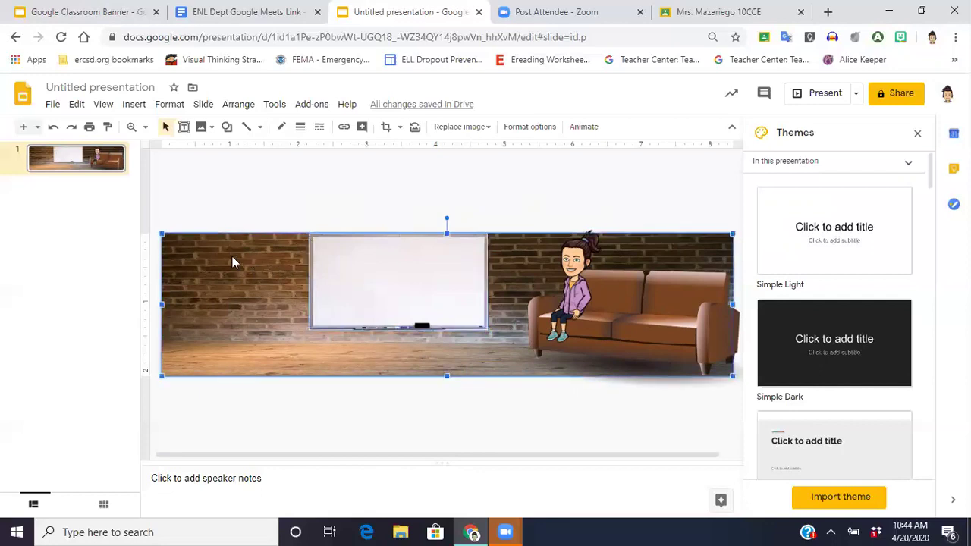
pyautogui.click(50, 105)
pyautogui.moveTo(106, 207)
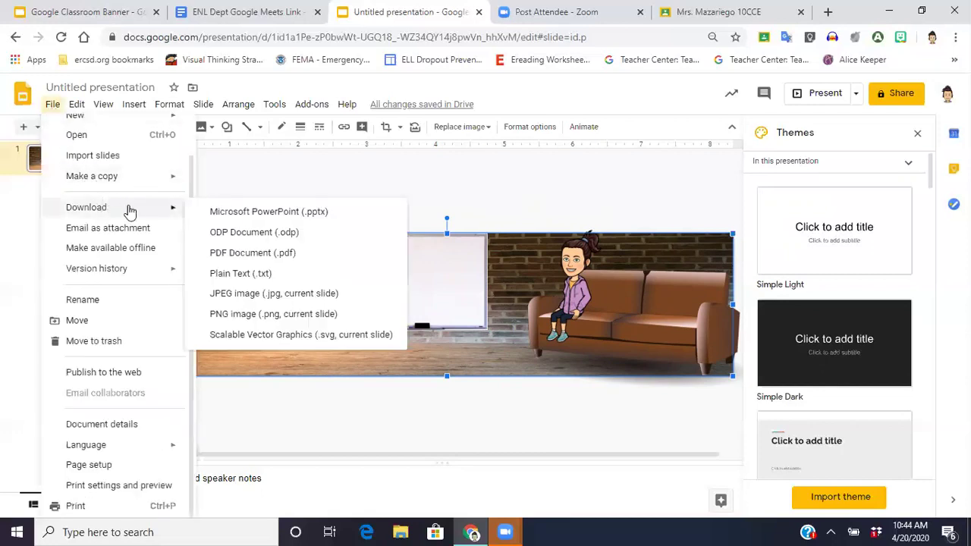
pyautogui.click(242, 294)
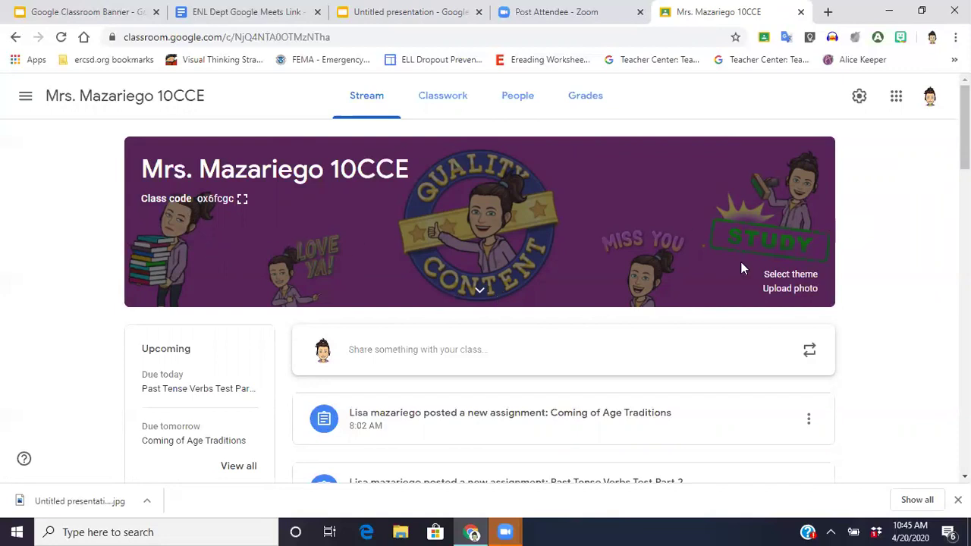
# - Start uploading a new header photo from the class banner in Classroom
pyautogui.click(790, 289)
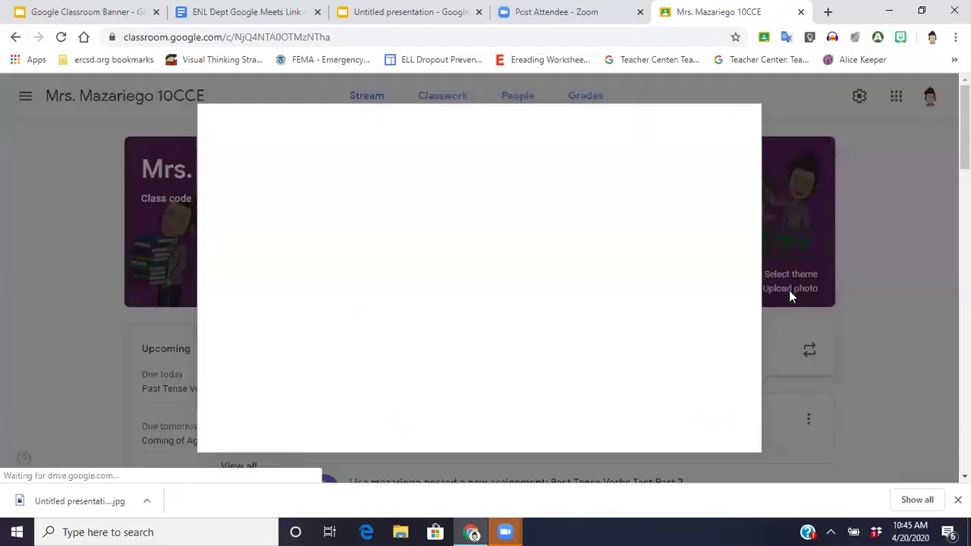